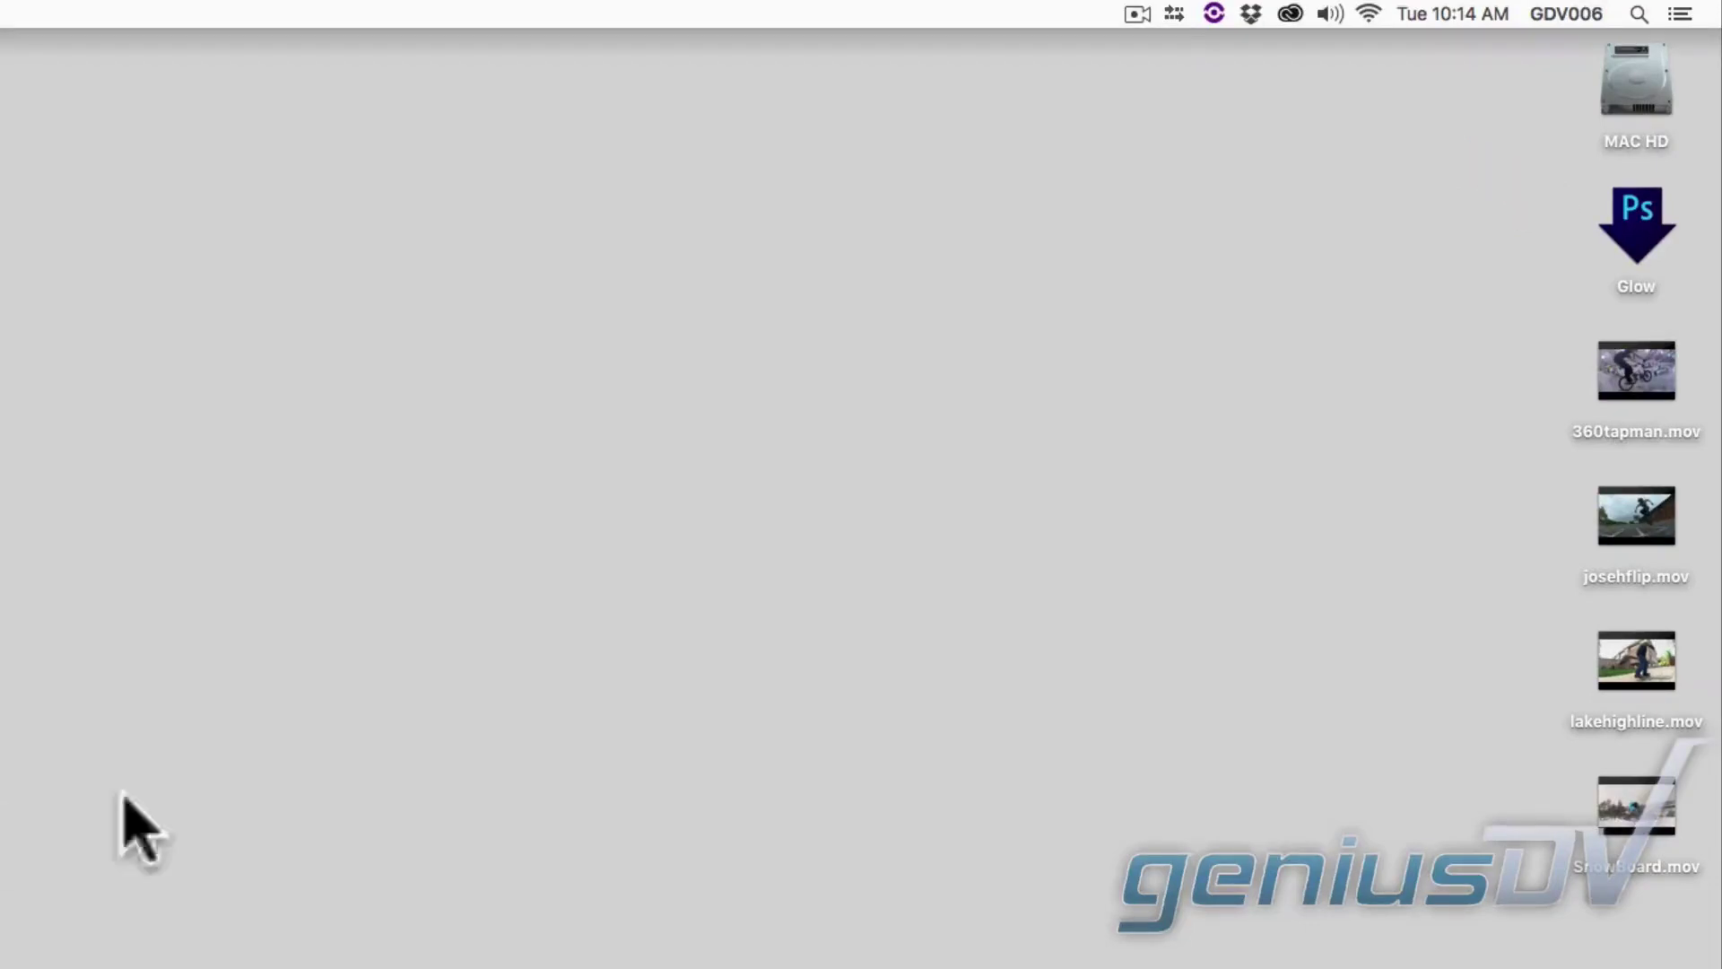
- Drop the four desktop .mov clips onto the Glow droplet to produce glowing-edge .mp4 versions
{"action": "left_click_drag", "start_coordinate": [1486, 376], "coordinate": [1634, 959]}
{"action": "left_click_drag", "start_coordinate": [1645, 415], "coordinate": [1638, 241]}
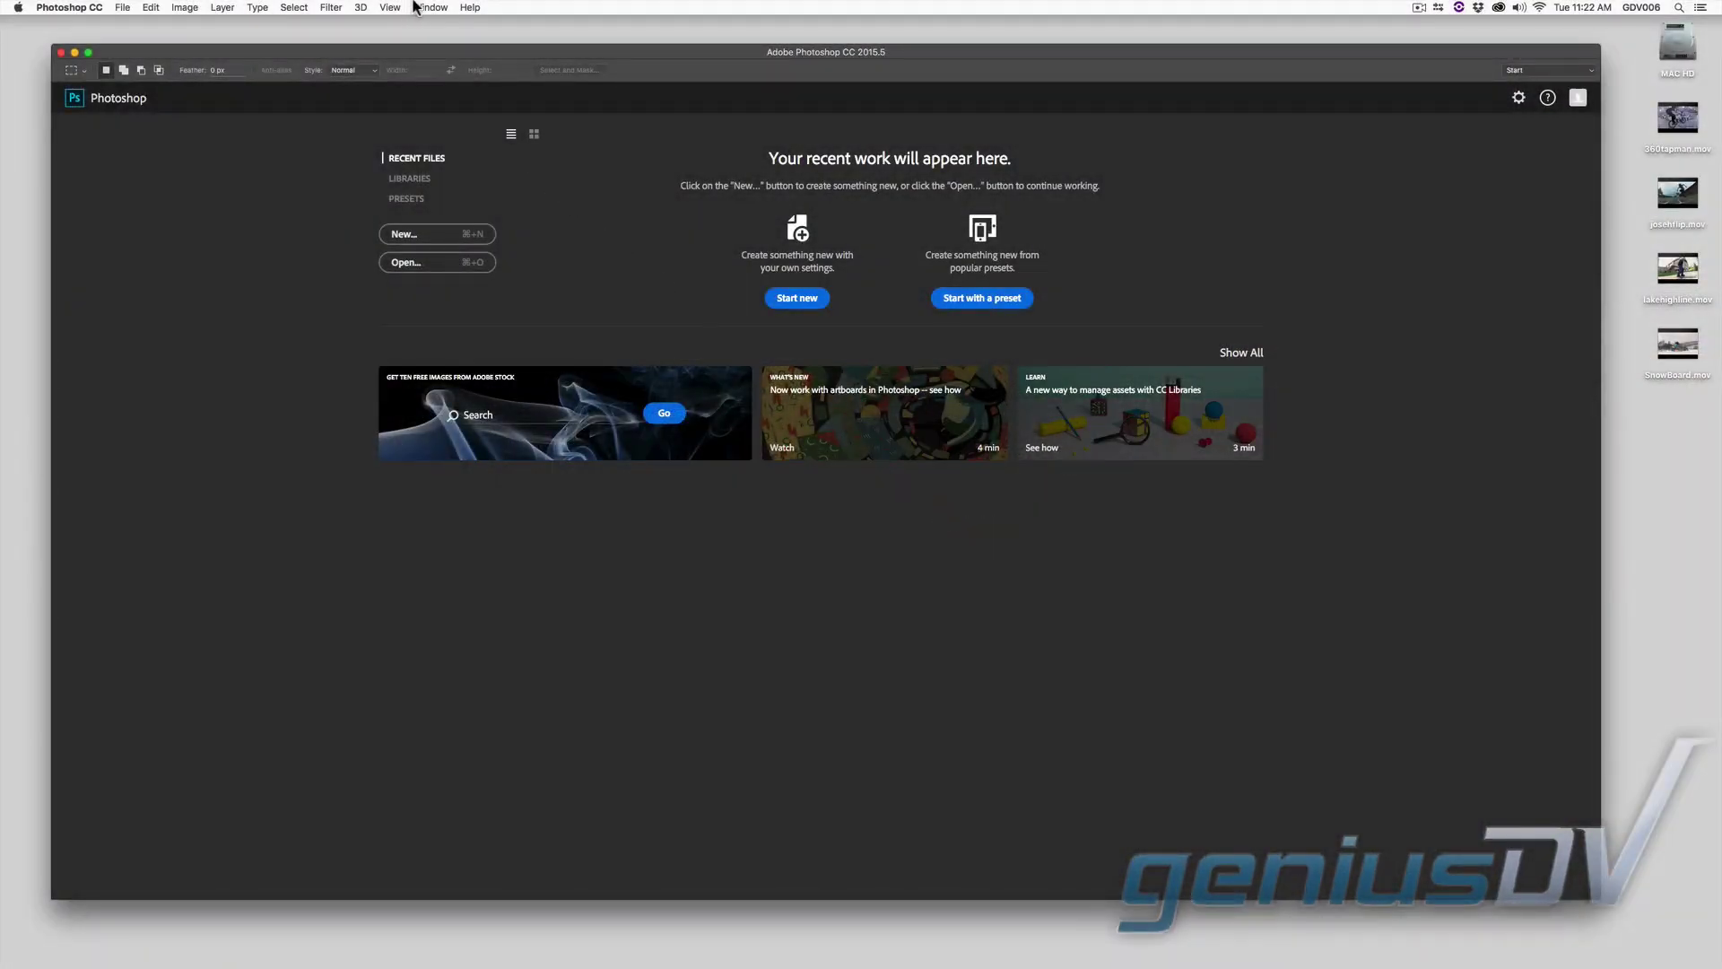
- Show the Actions panel and enlarge it until every Default Actions entry is visible
{"action": "left_click", "coordinate": [417, 8]}
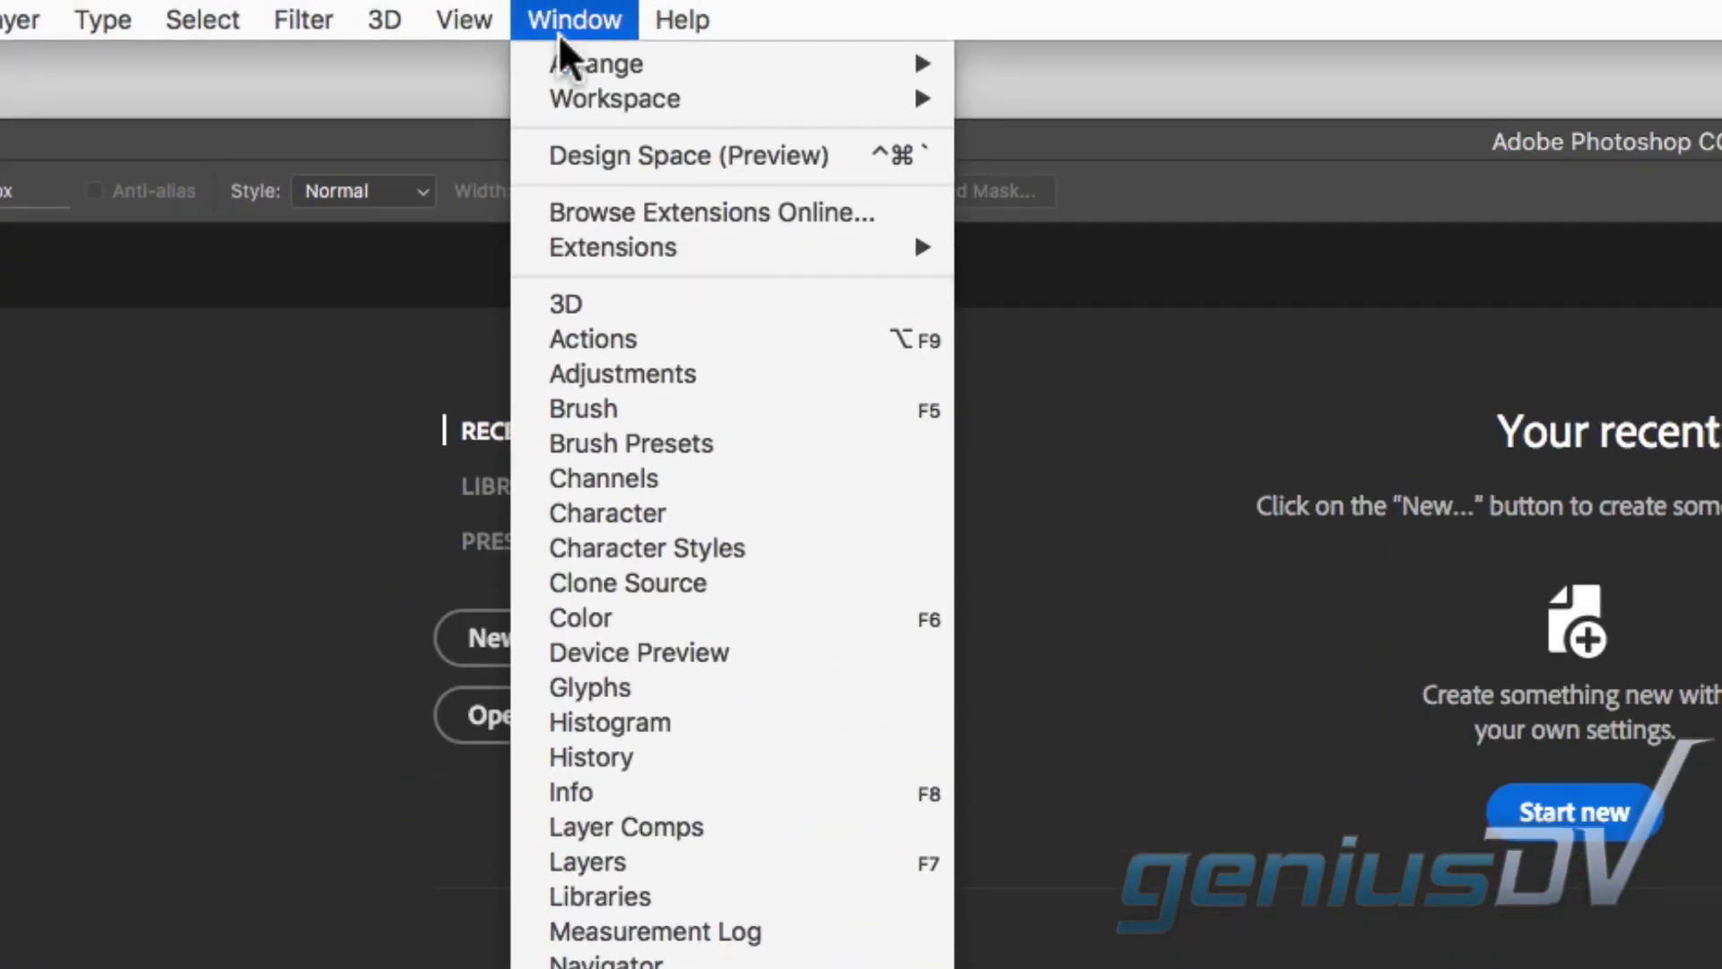
{"action": "left_click", "coordinate": [769, 339]}
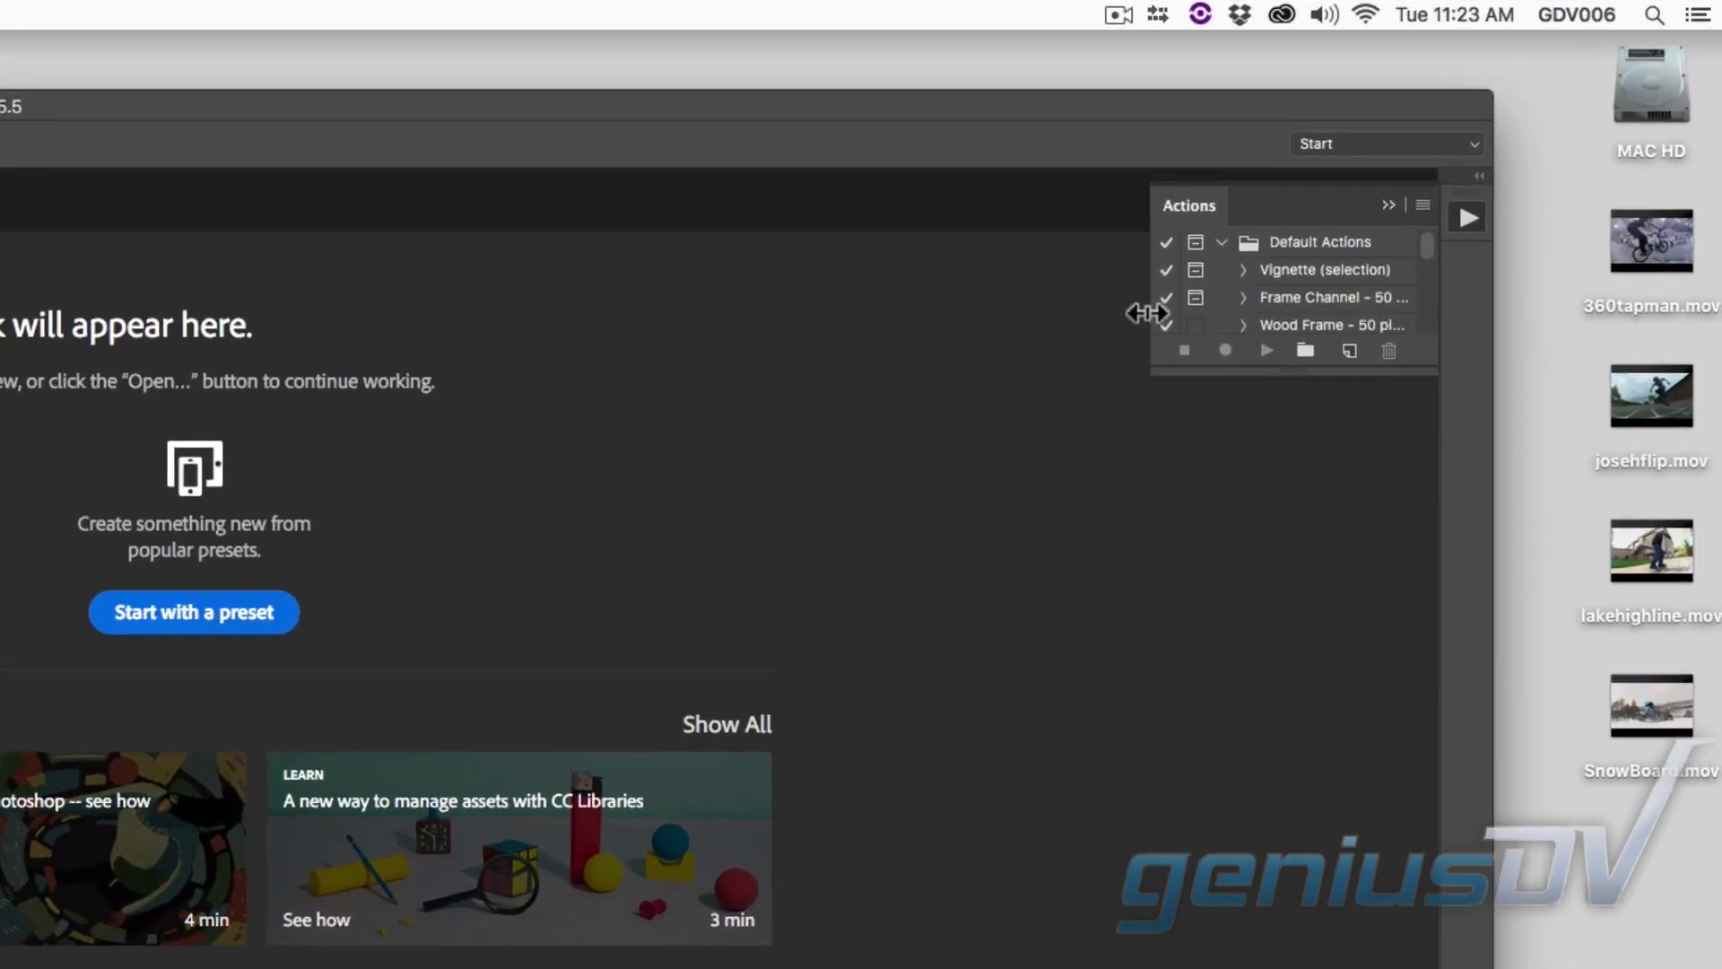
{"action": "left_click_drag", "start_coordinate": [1289, 234], "coordinate": [1097, 237]}
{"action": "left_click_drag", "start_coordinate": [887, 312], "coordinate": [868, 312]}
{"action": "left_click_drag", "start_coordinate": [915, 369], "coordinate": [896, 884]}
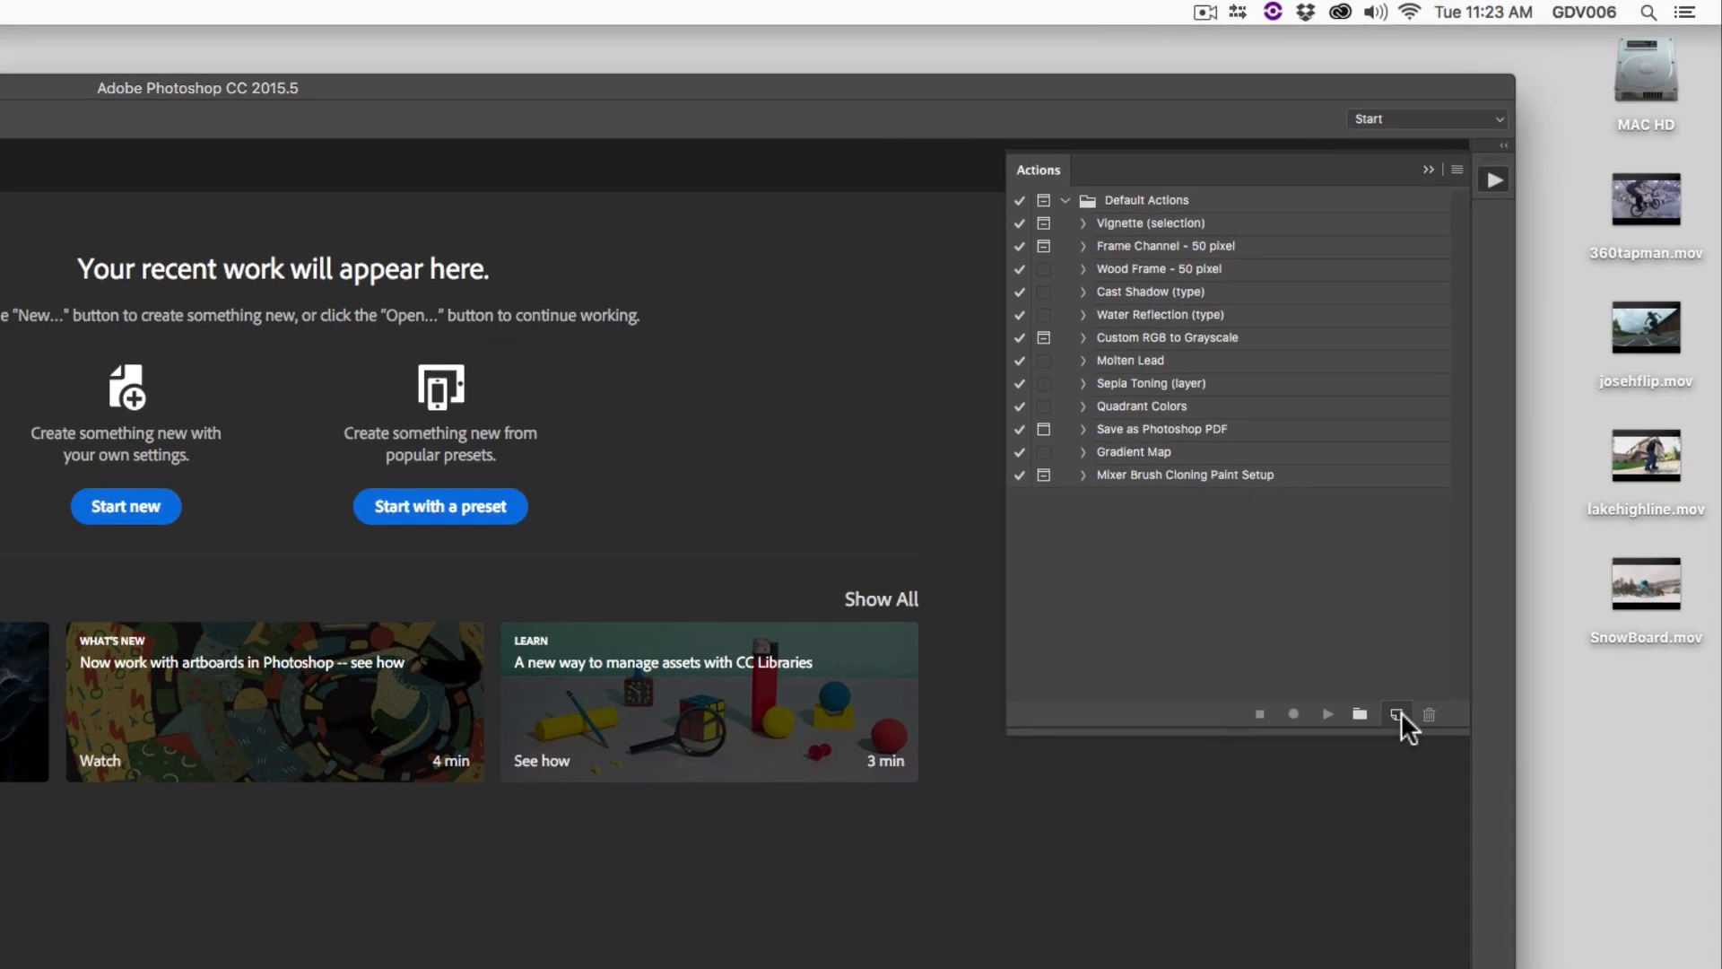
- Create a new action named 'Glow Effect' in Default Actions and begin recording
{"action": "left_click", "coordinate": [1349, 860]}
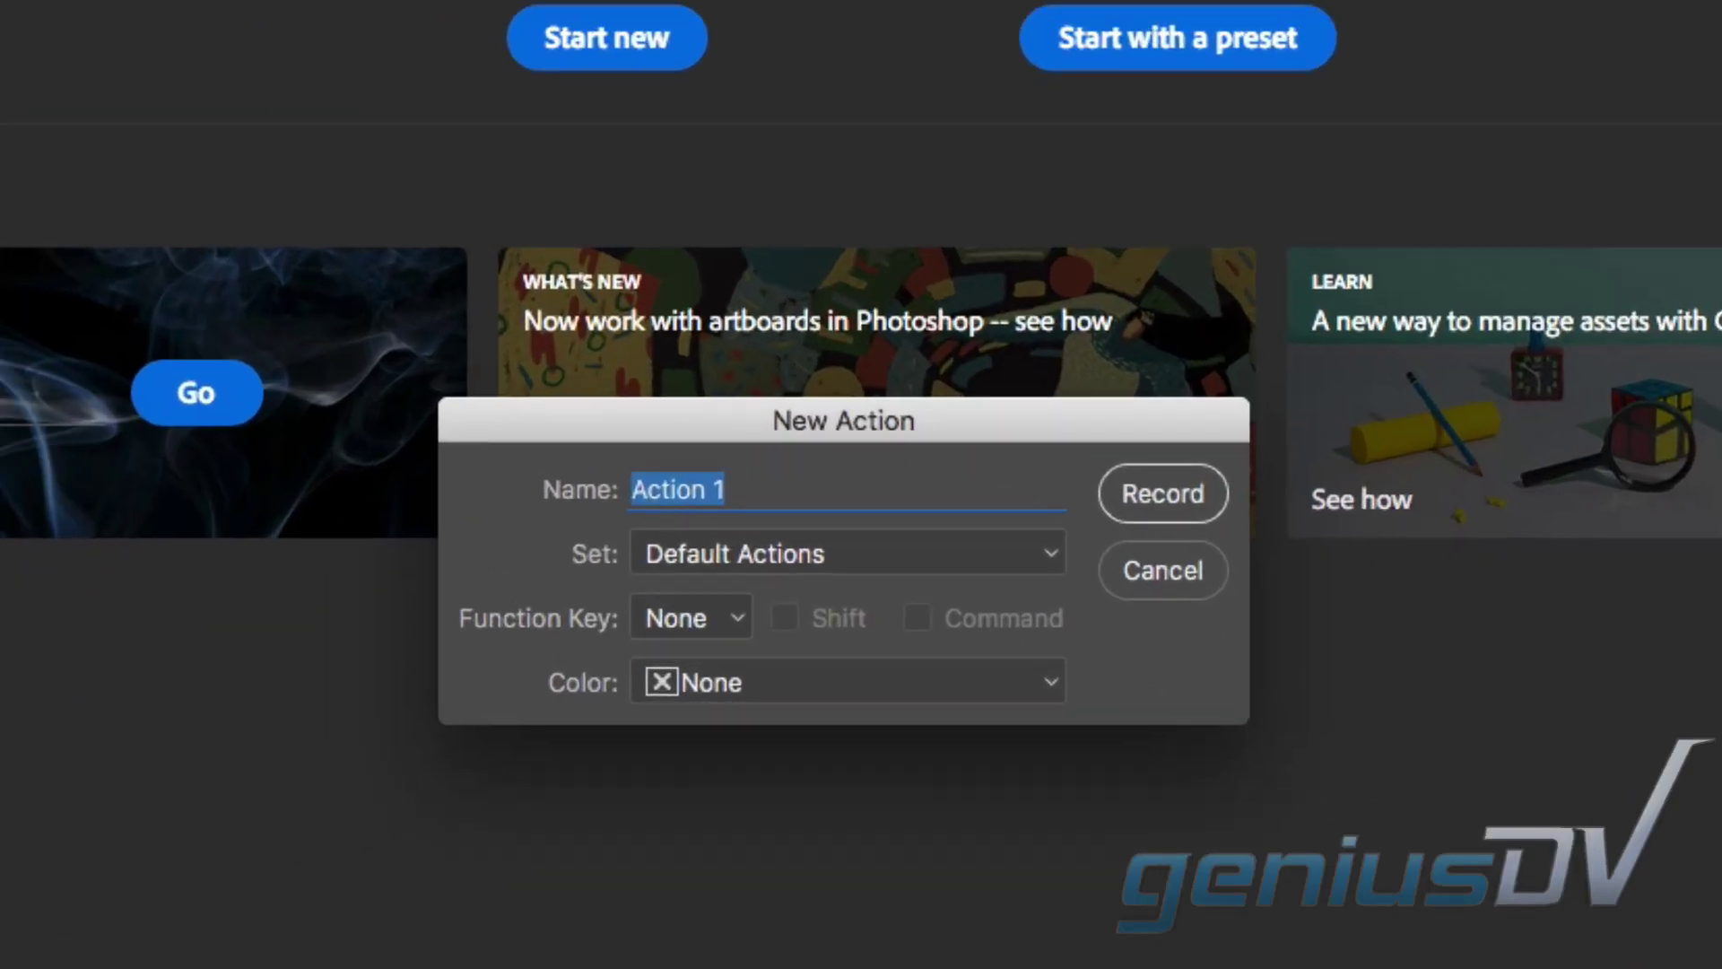
{"action": "type", "text": "Glow "}
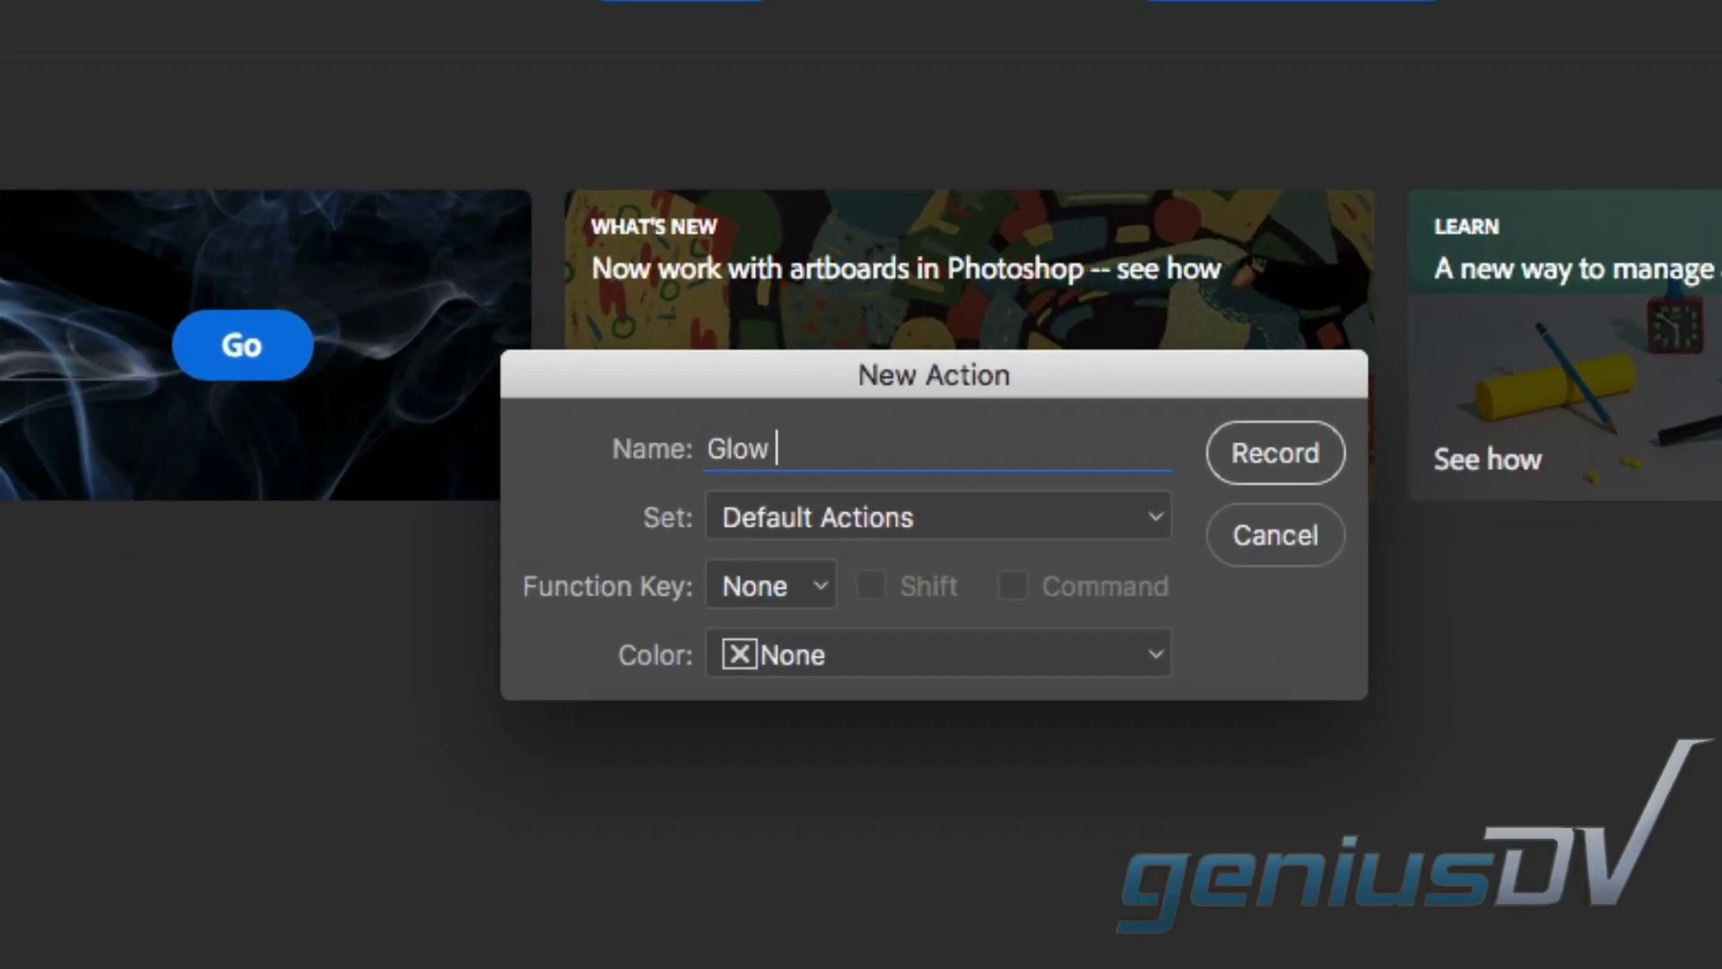
{"action": "type", "text": "Effect"}
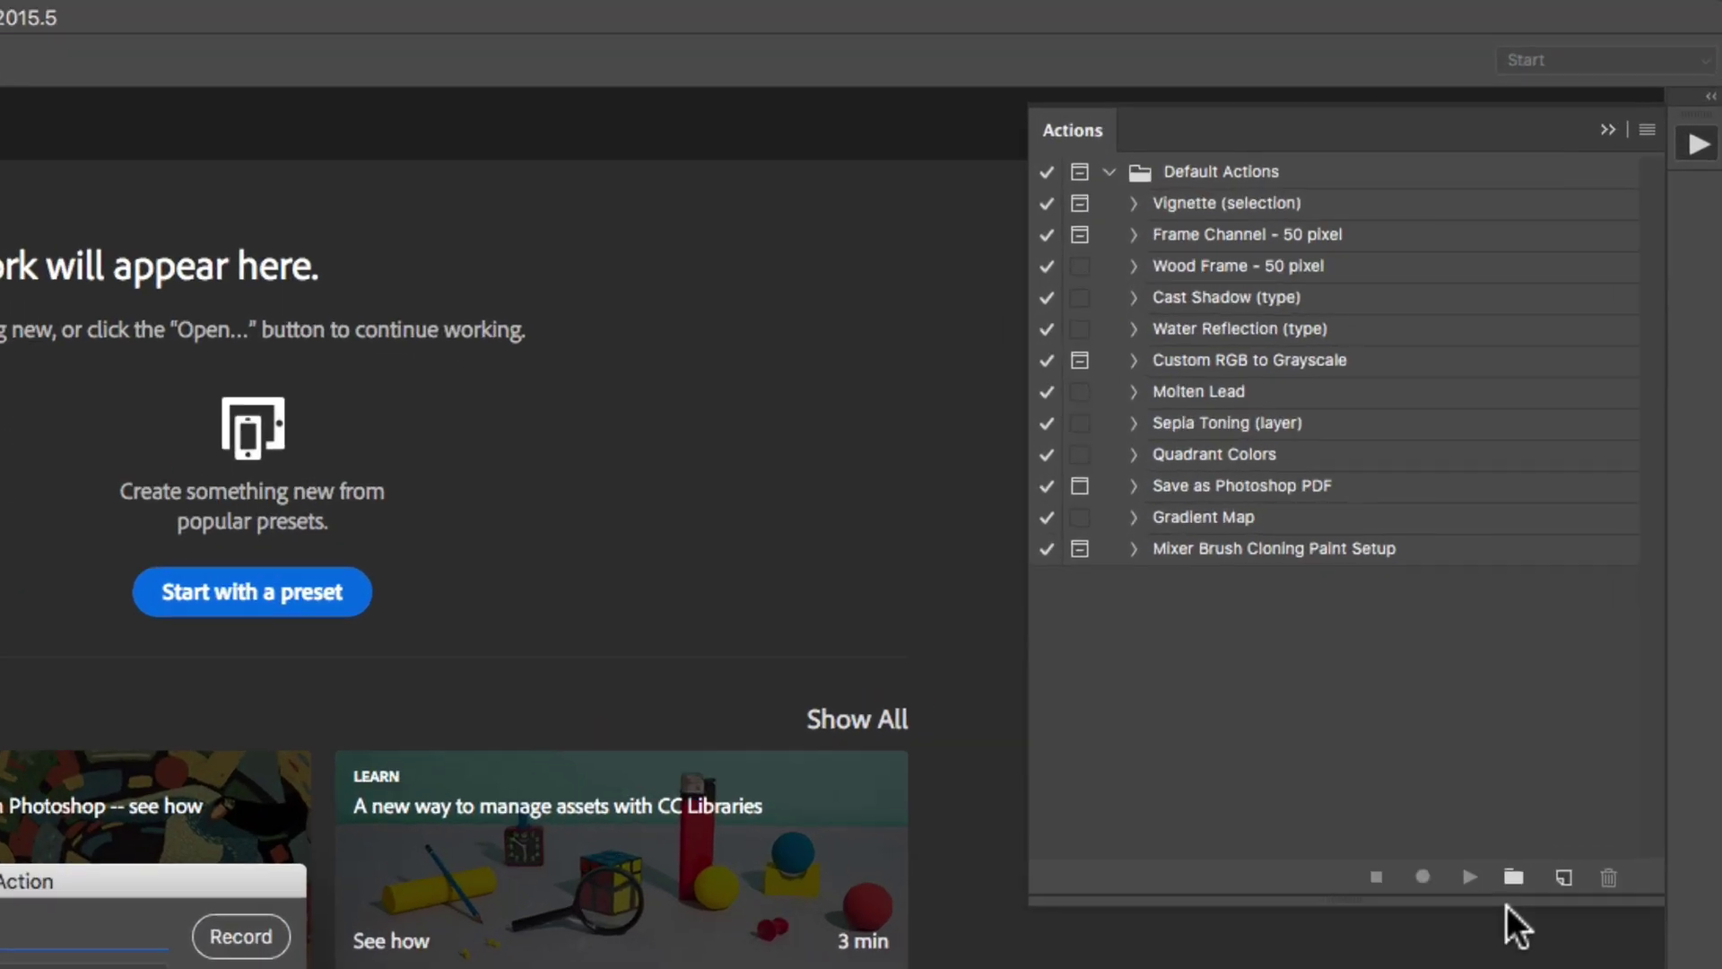
{"action": "key", "text": "Return"}
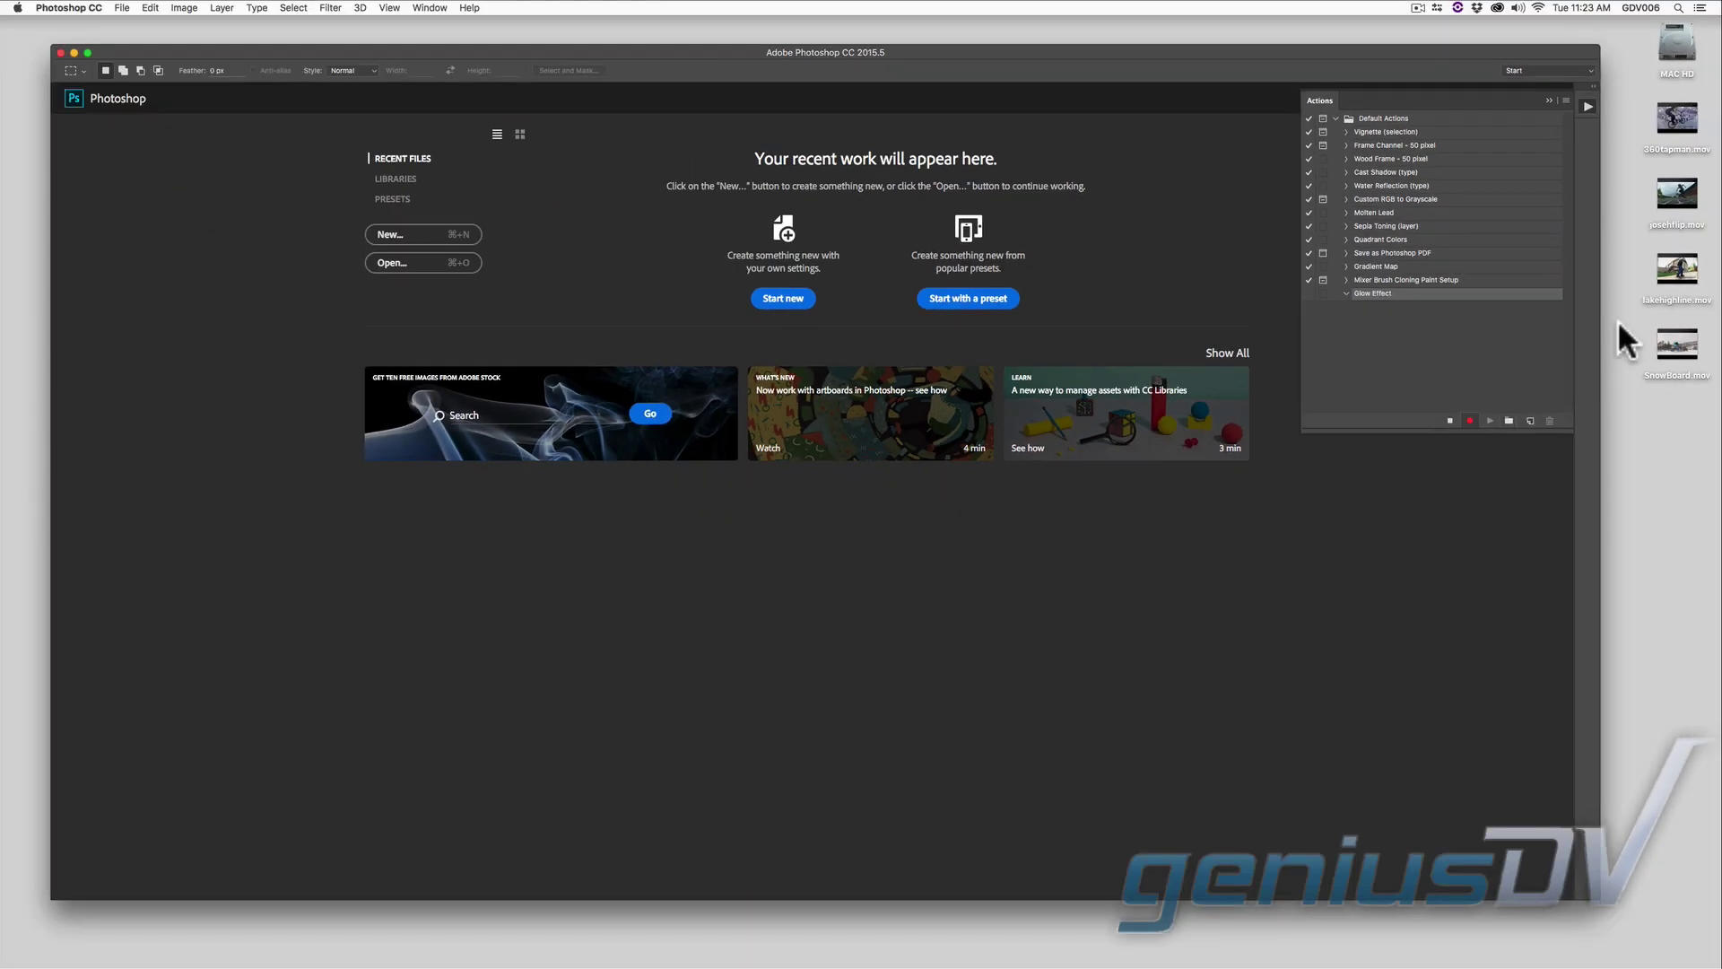
- Open lakehighline.mov in Photoshop and convert its video layer for smart filters
{"action": "left_click_drag", "start_coordinate": [1662, 271], "coordinate": [805, 563]}
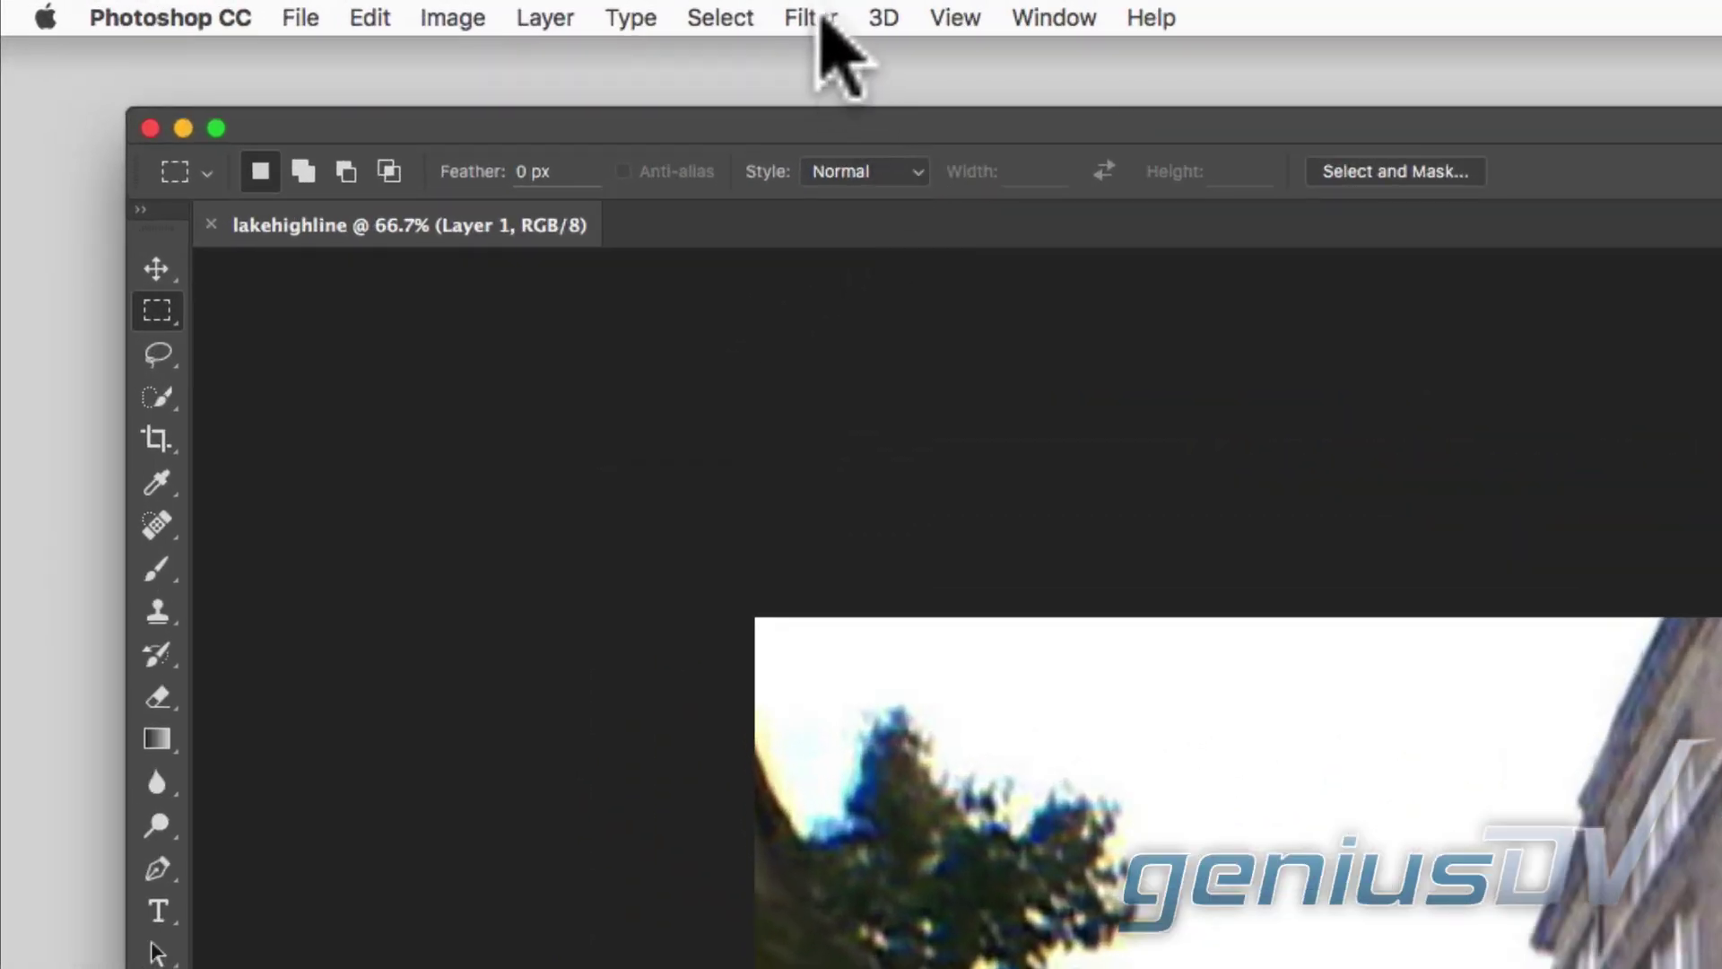
{"action": "left_click", "coordinate": [331, 8]}
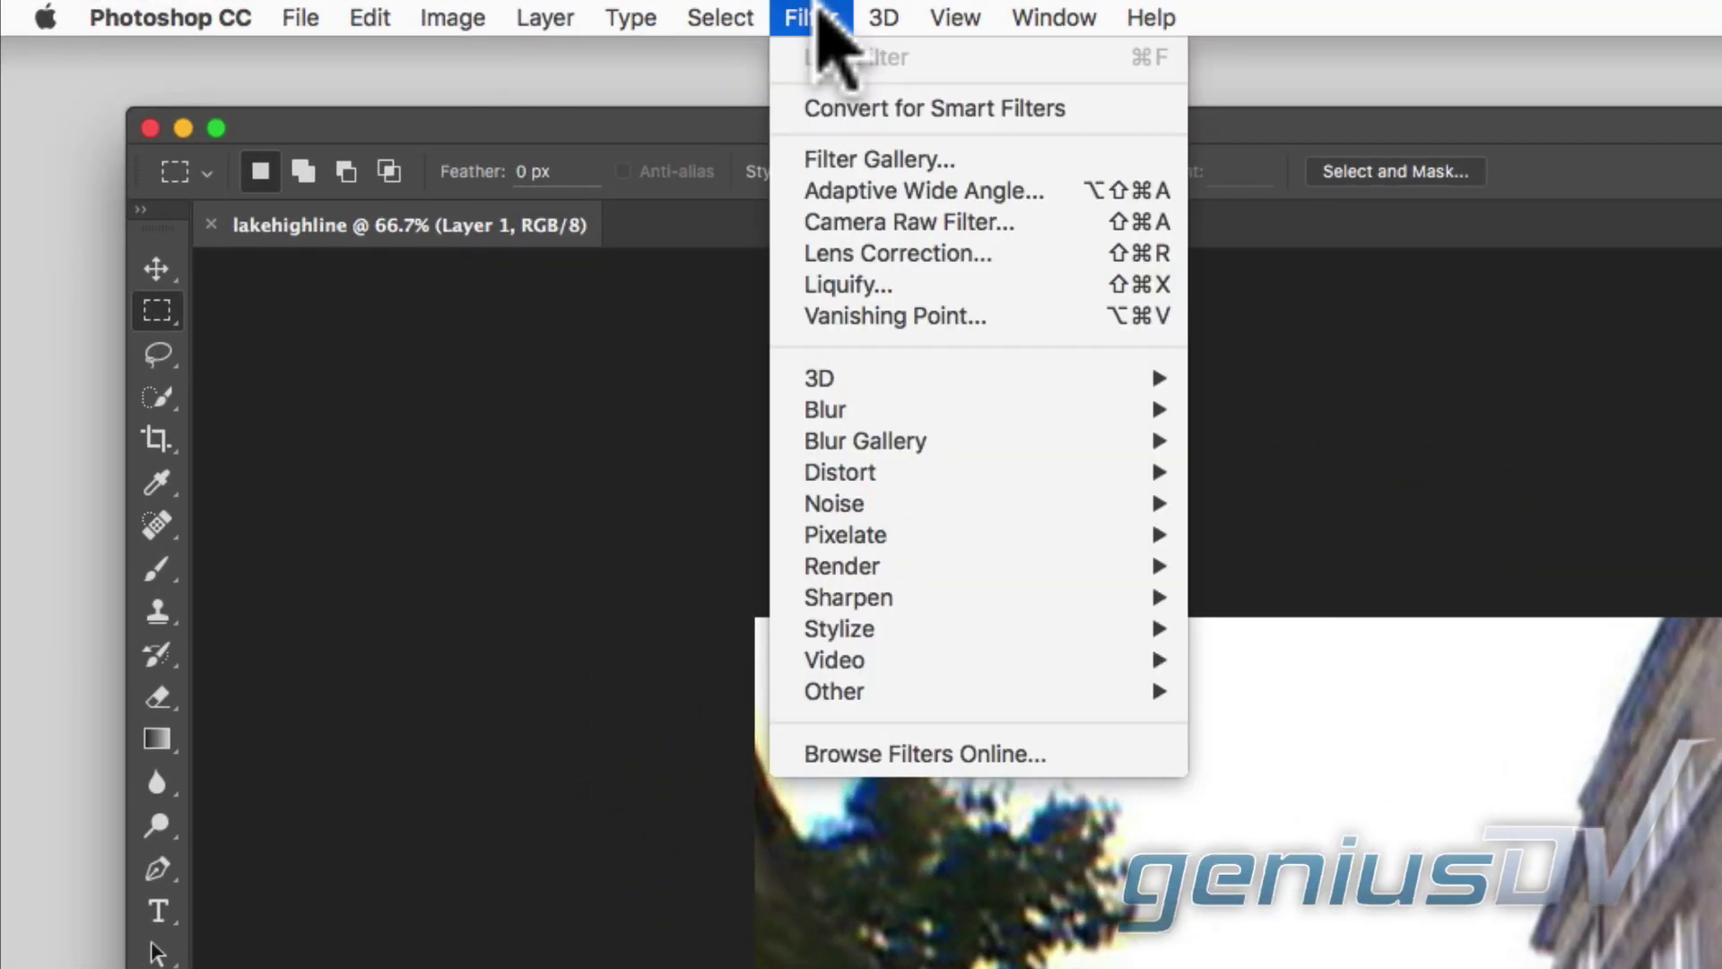
{"action": "left_click", "coordinate": [781, 110]}
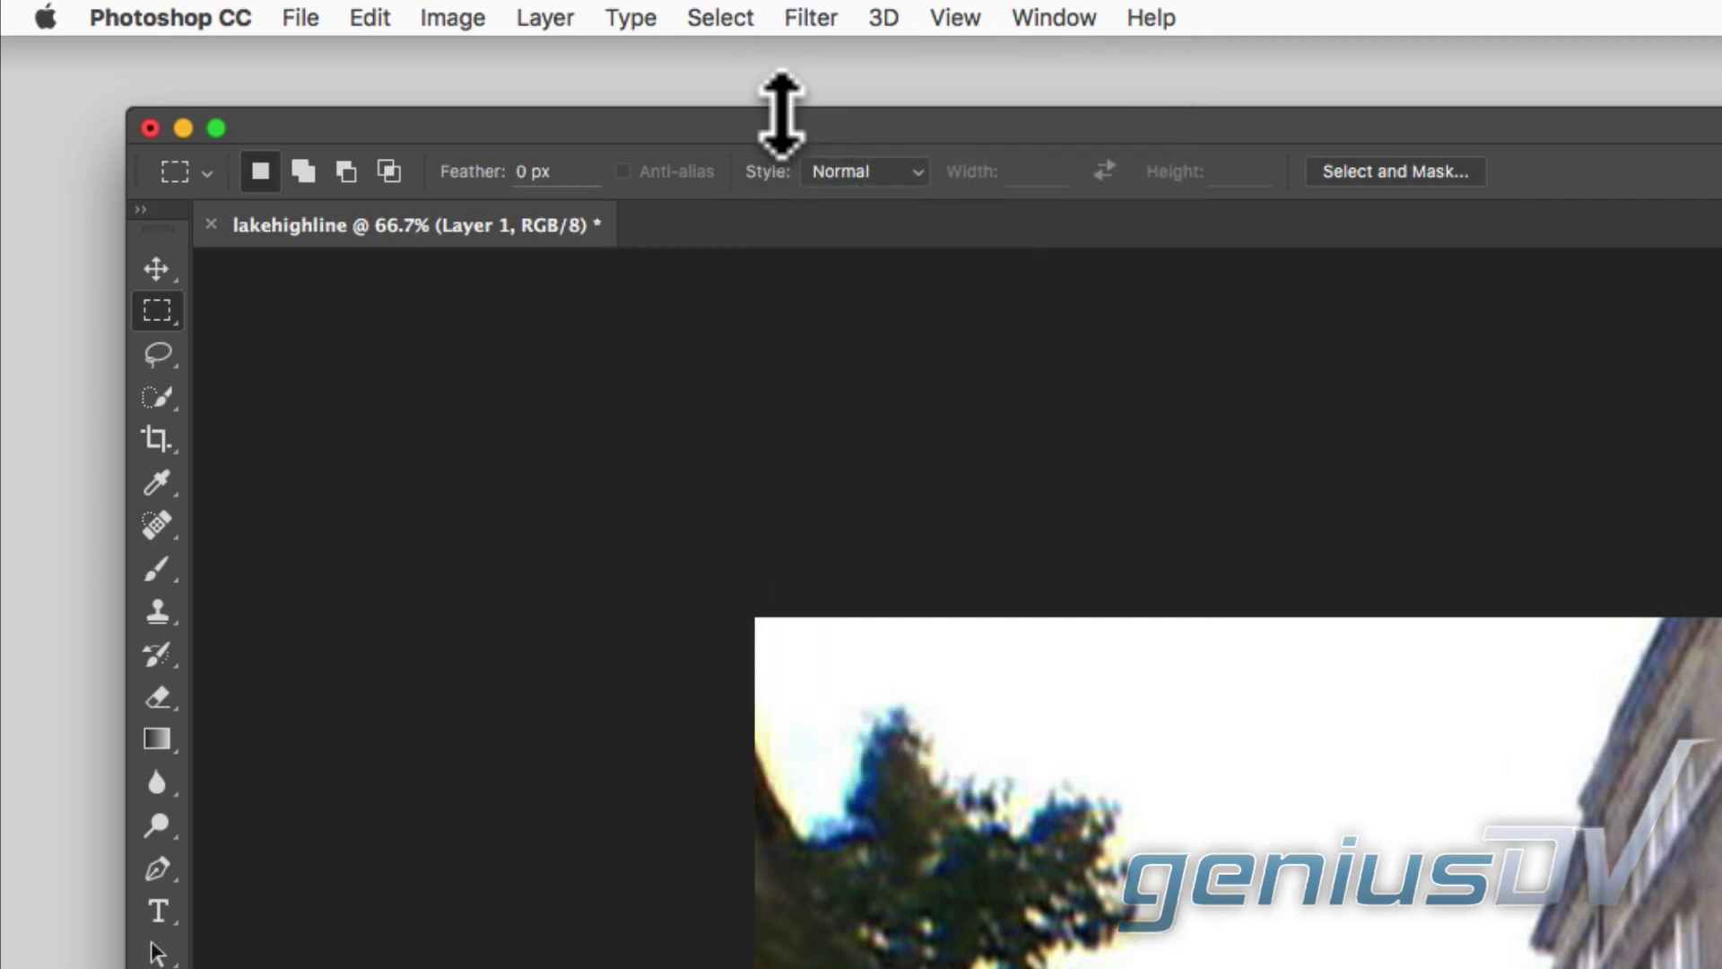
{"action": "left_click", "coordinate": [787, 18]}
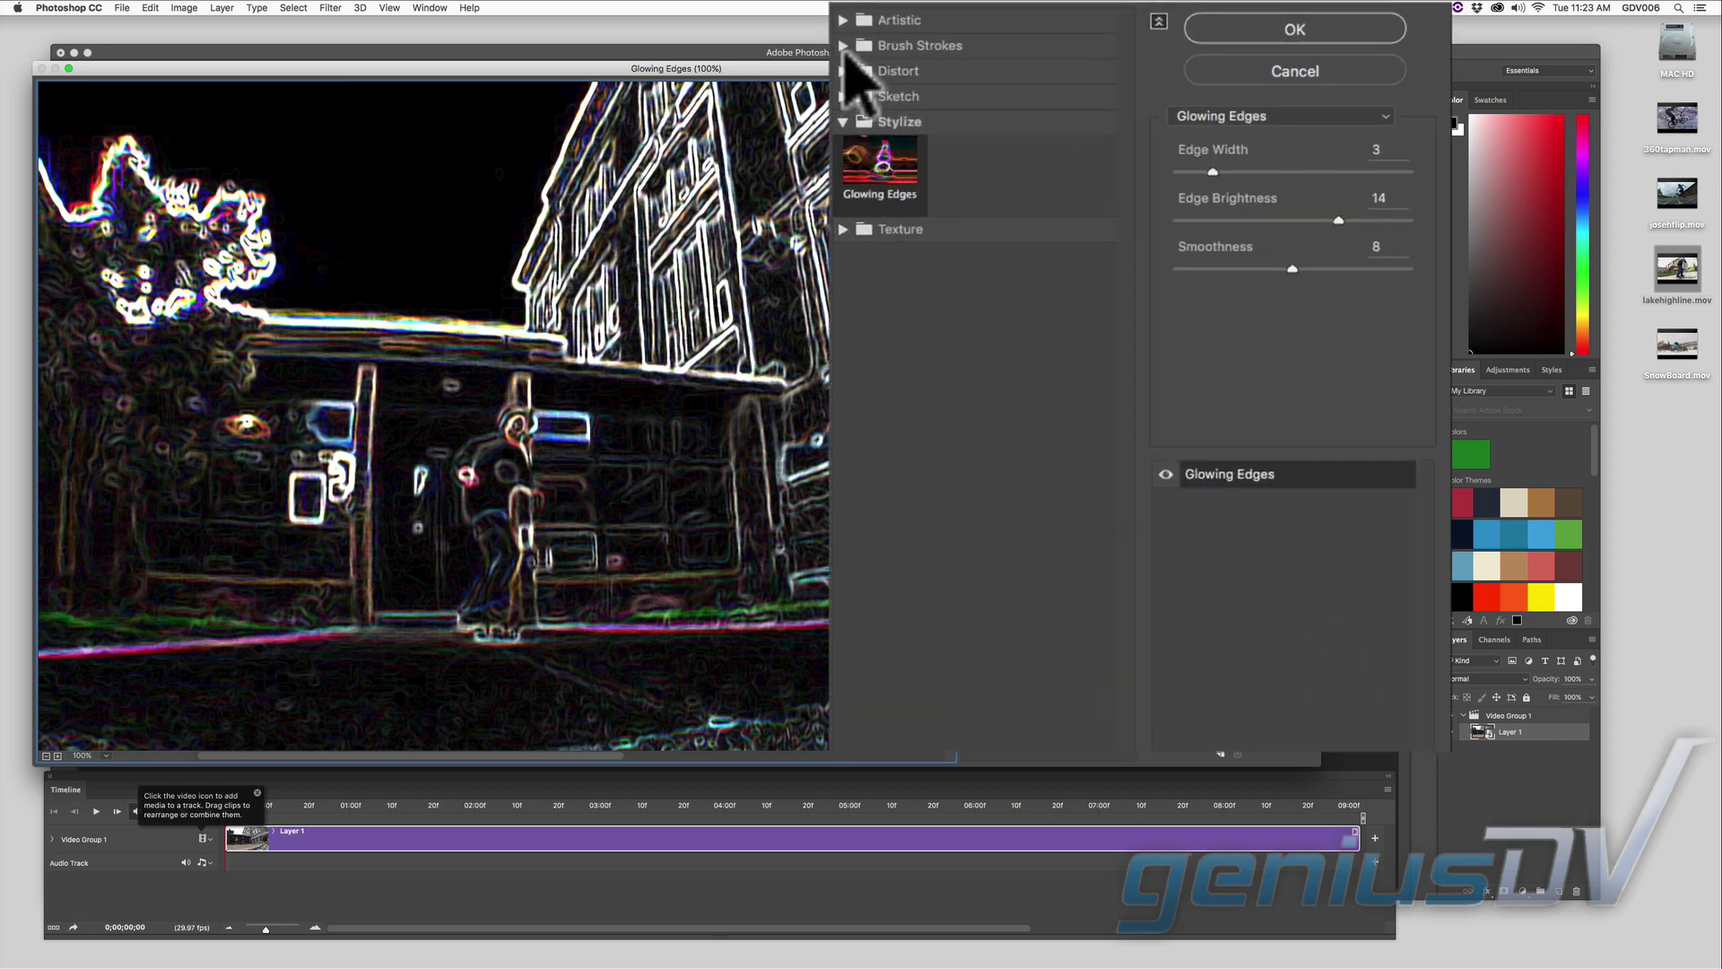
- Apply the Filter Gallery's Glowing Edges filter (width 3, brightness 14, smoothness 8) to the clip
{"action": "left_click", "coordinate": [969, 103]}
{"action": "left_click", "coordinate": [859, 104]}
{"action": "left_click", "coordinate": [877, 414]}
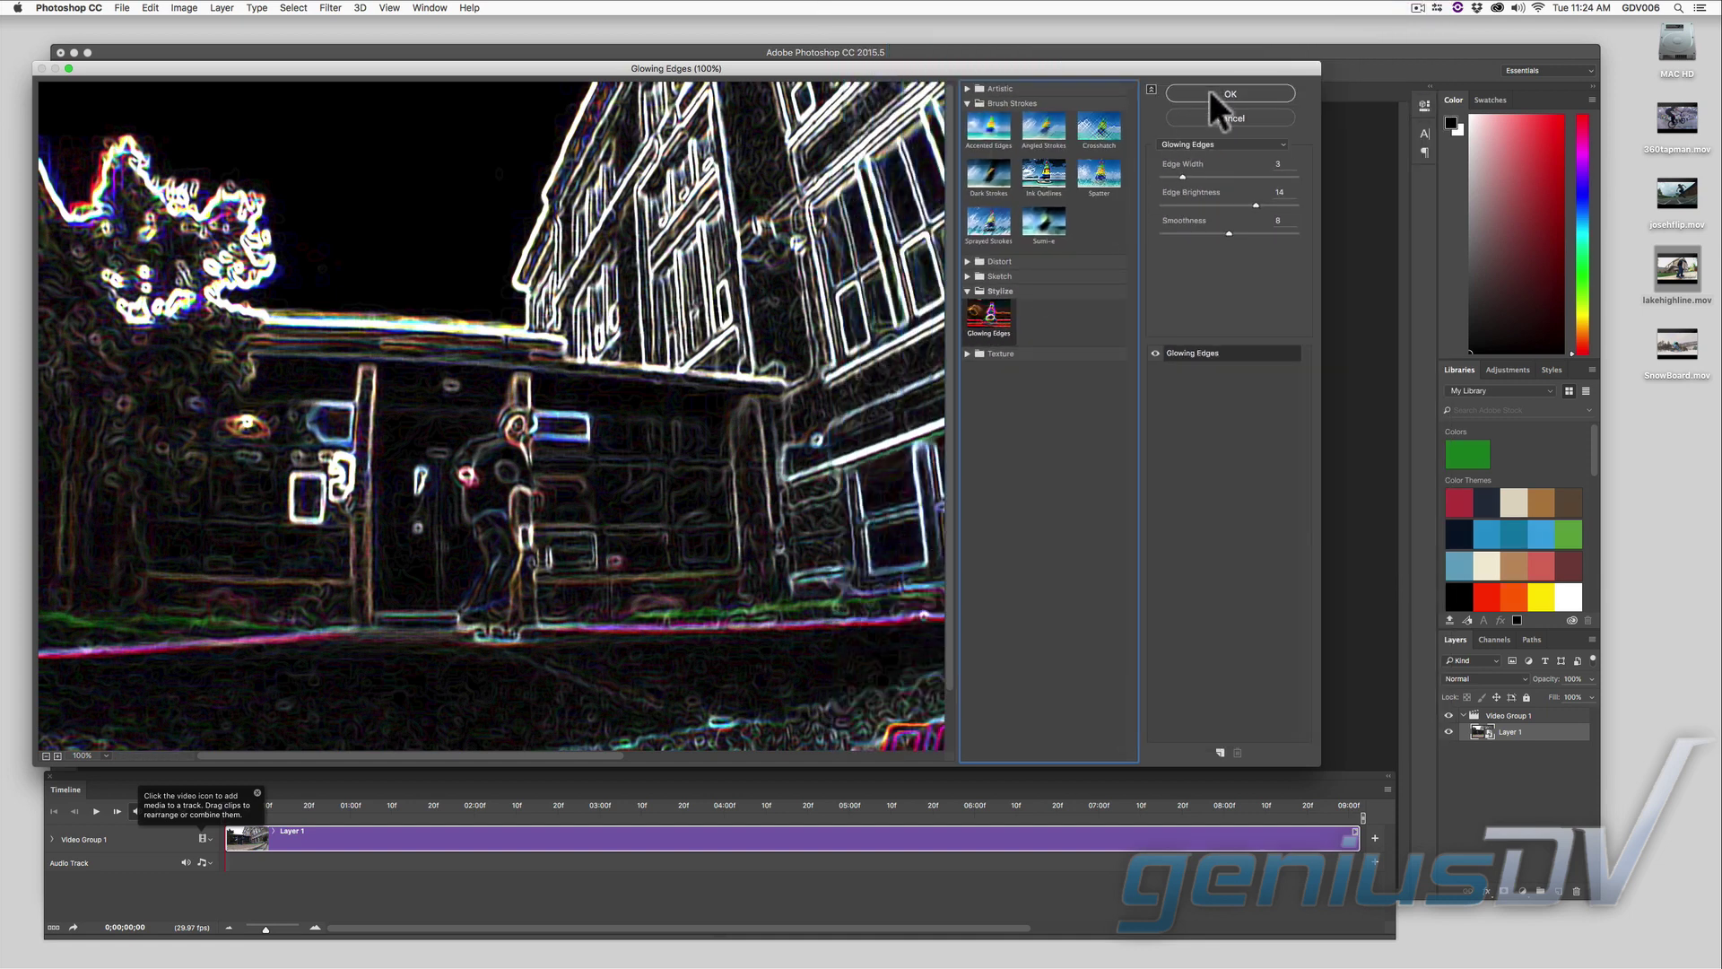
{"action": "left_click", "coordinate": [1209, 89]}
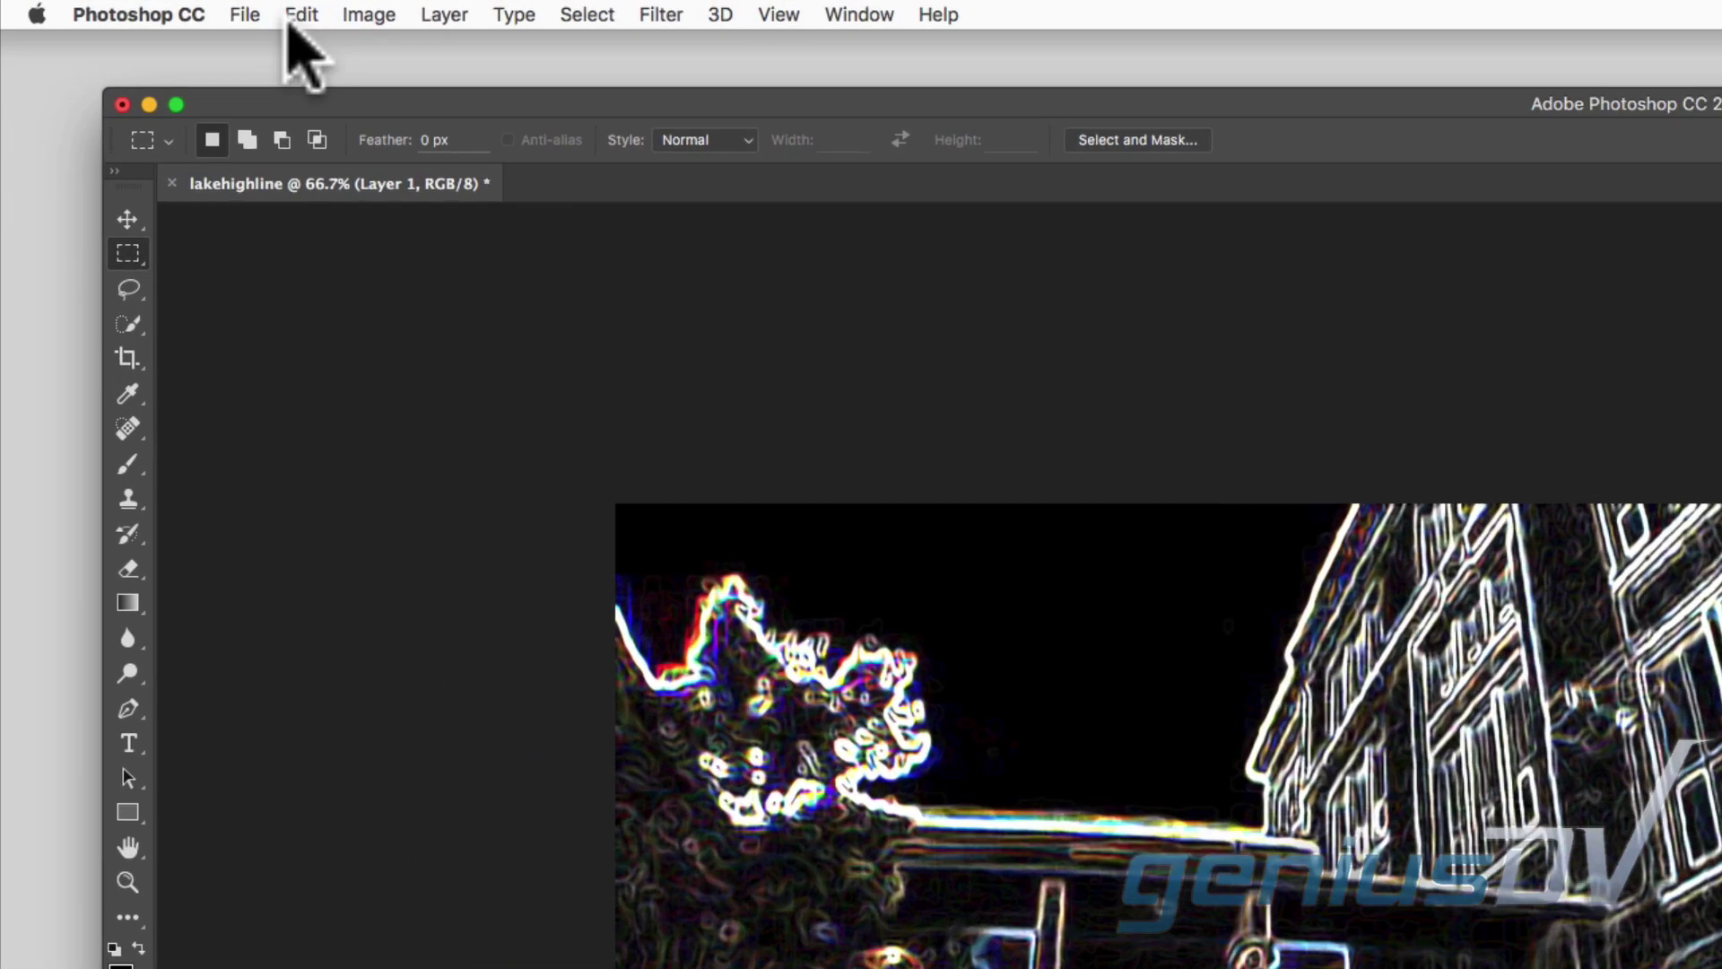
- Render the clip as lakehighline.mp4 (H.264, High Quality, 1920x1080) to the Desktop
{"action": "left_click", "coordinate": [124, 7]}
{"action": "mouse_move", "coordinate": [415, 453]}
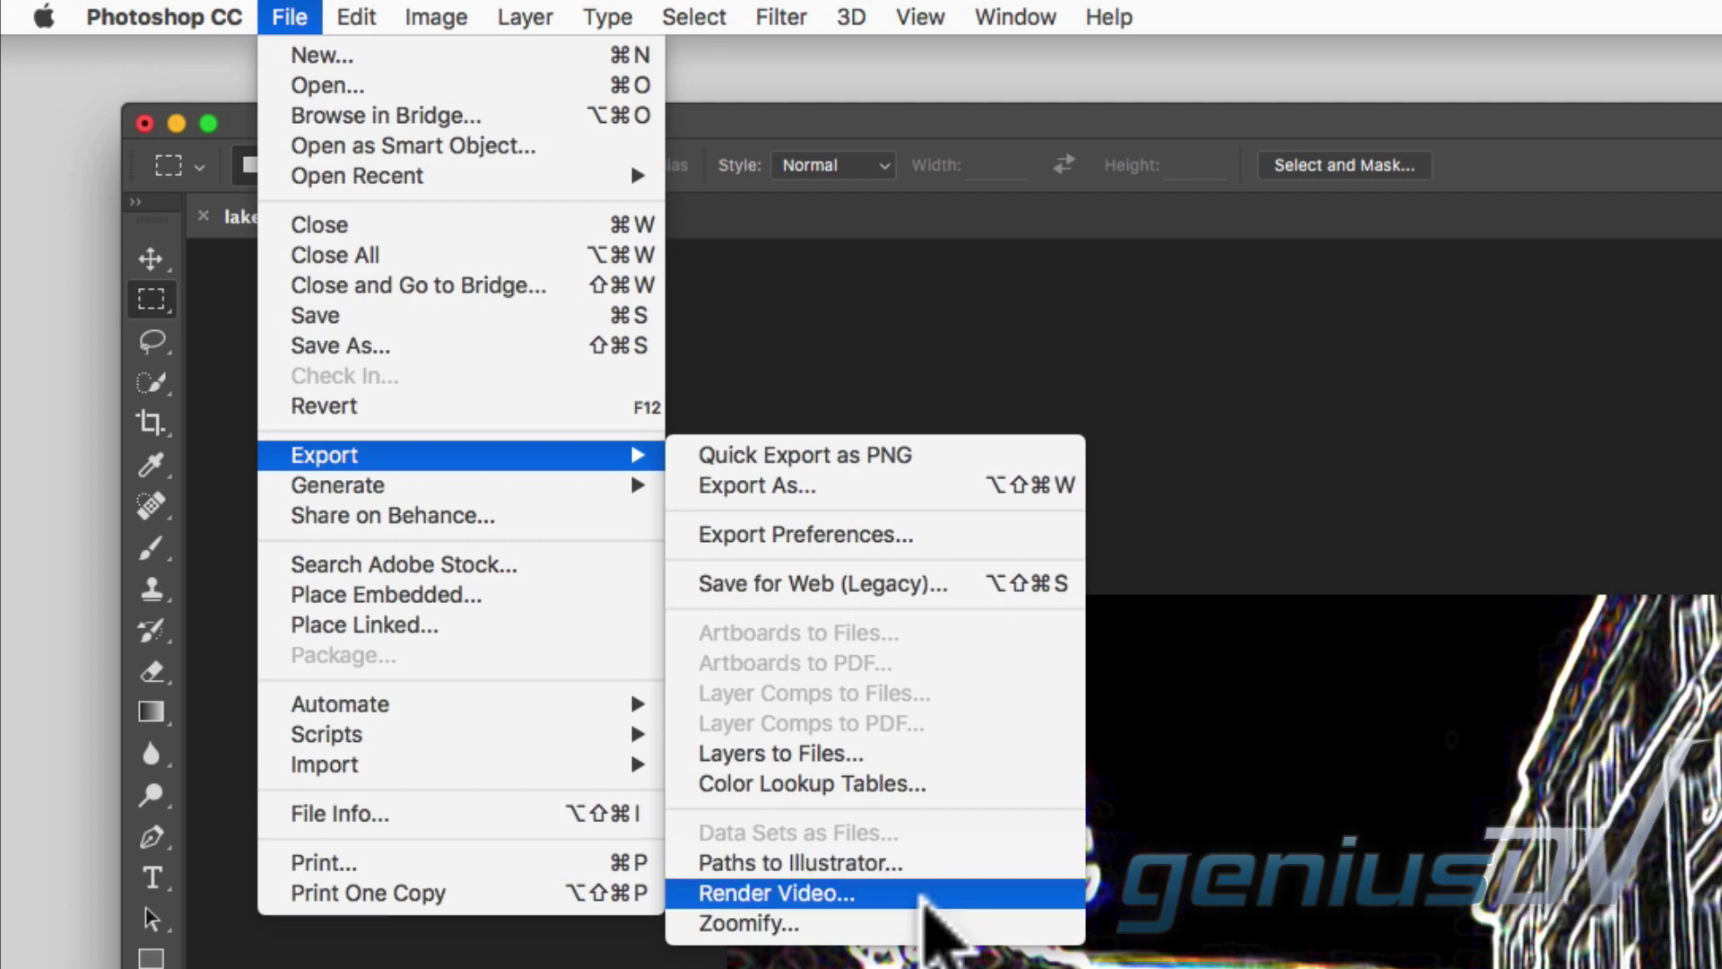
{"action": "left_click", "coordinate": [925, 895]}
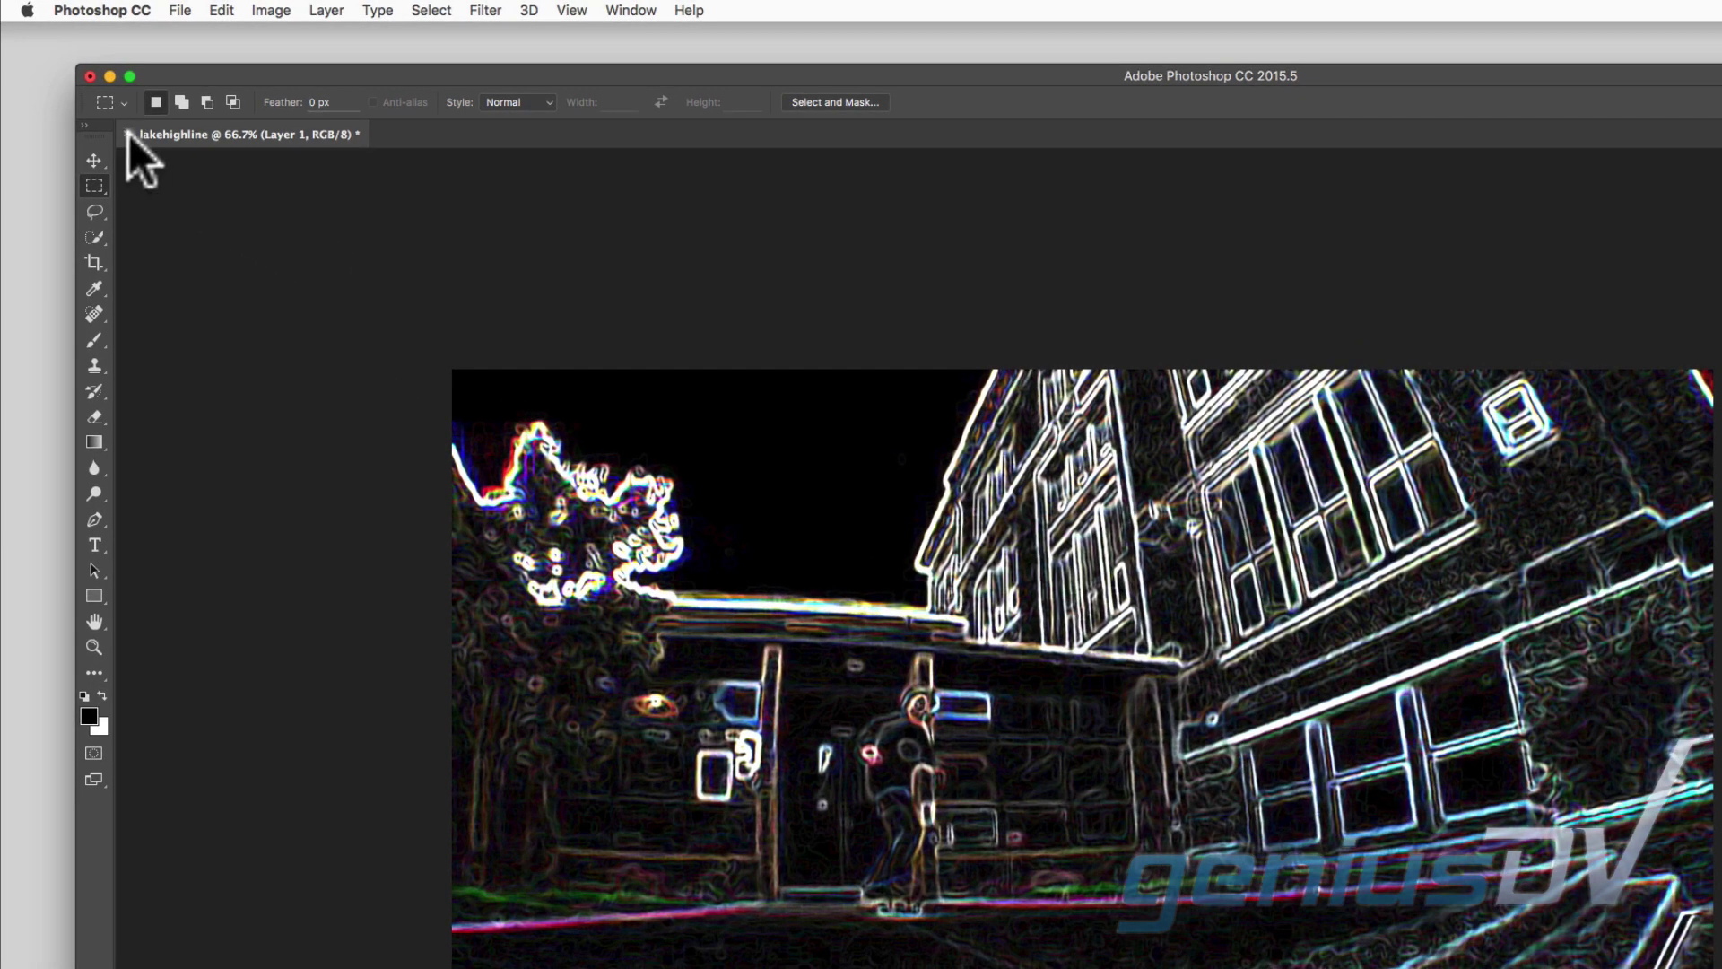
- Close the lakehighline document without saving changes
{"action": "left_click", "coordinate": [126, 134]}
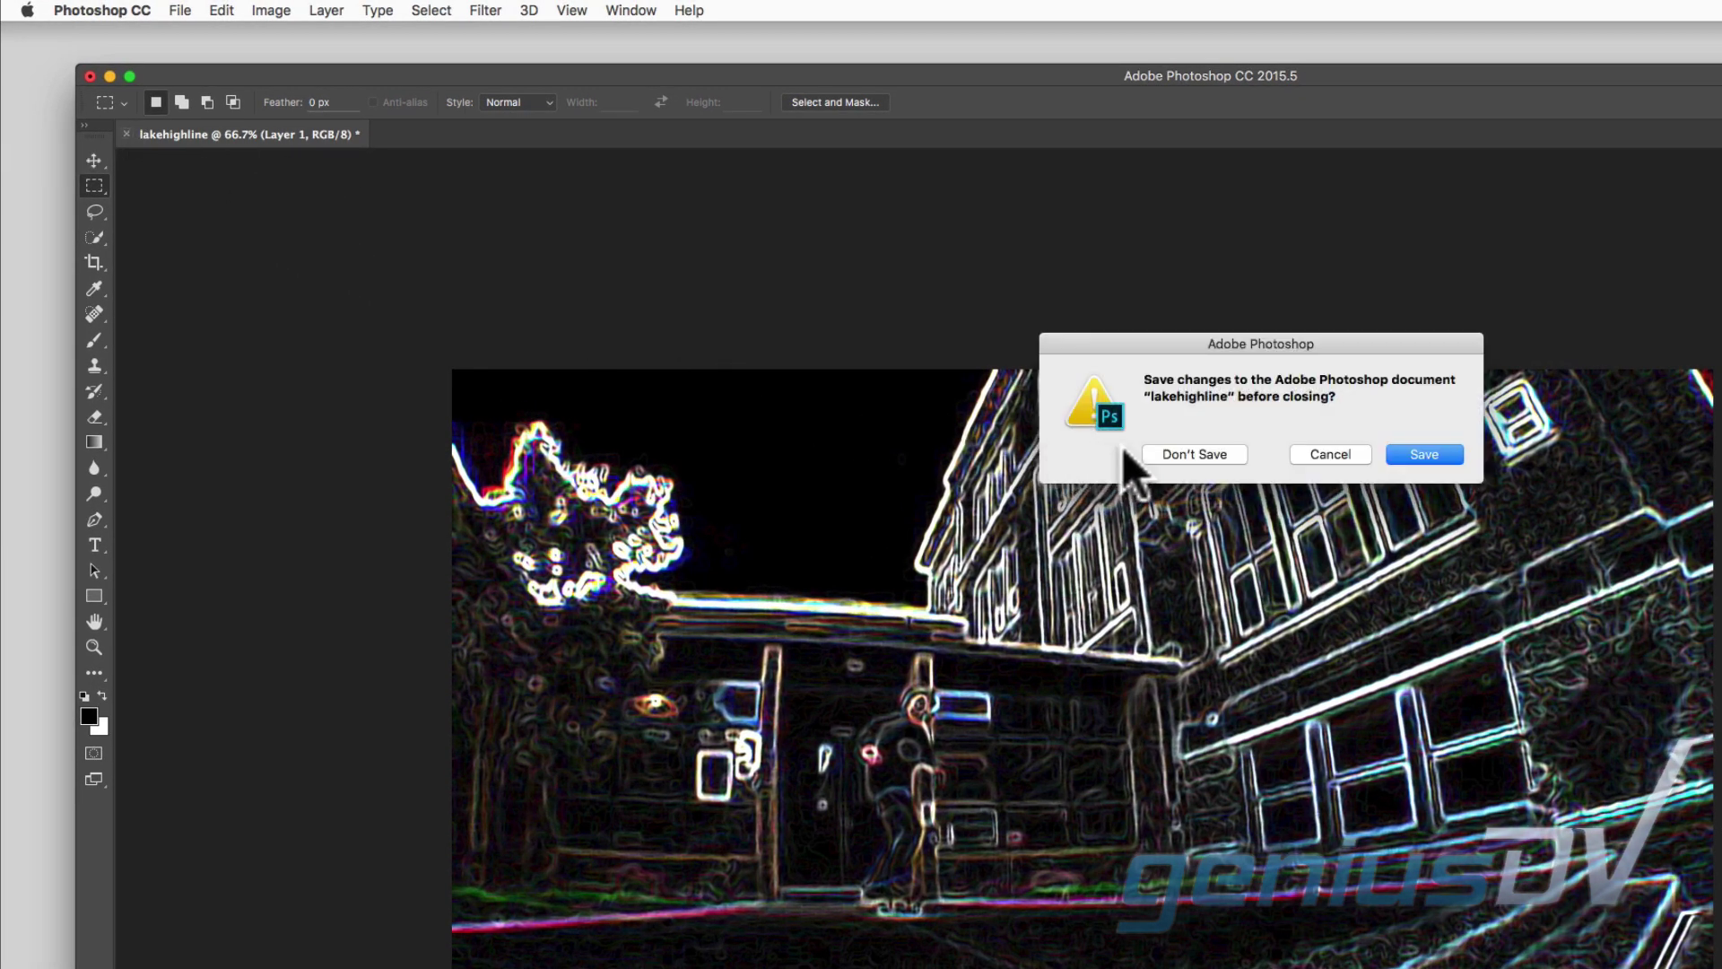
{"action": "left_click", "coordinate": [1158, 454]}
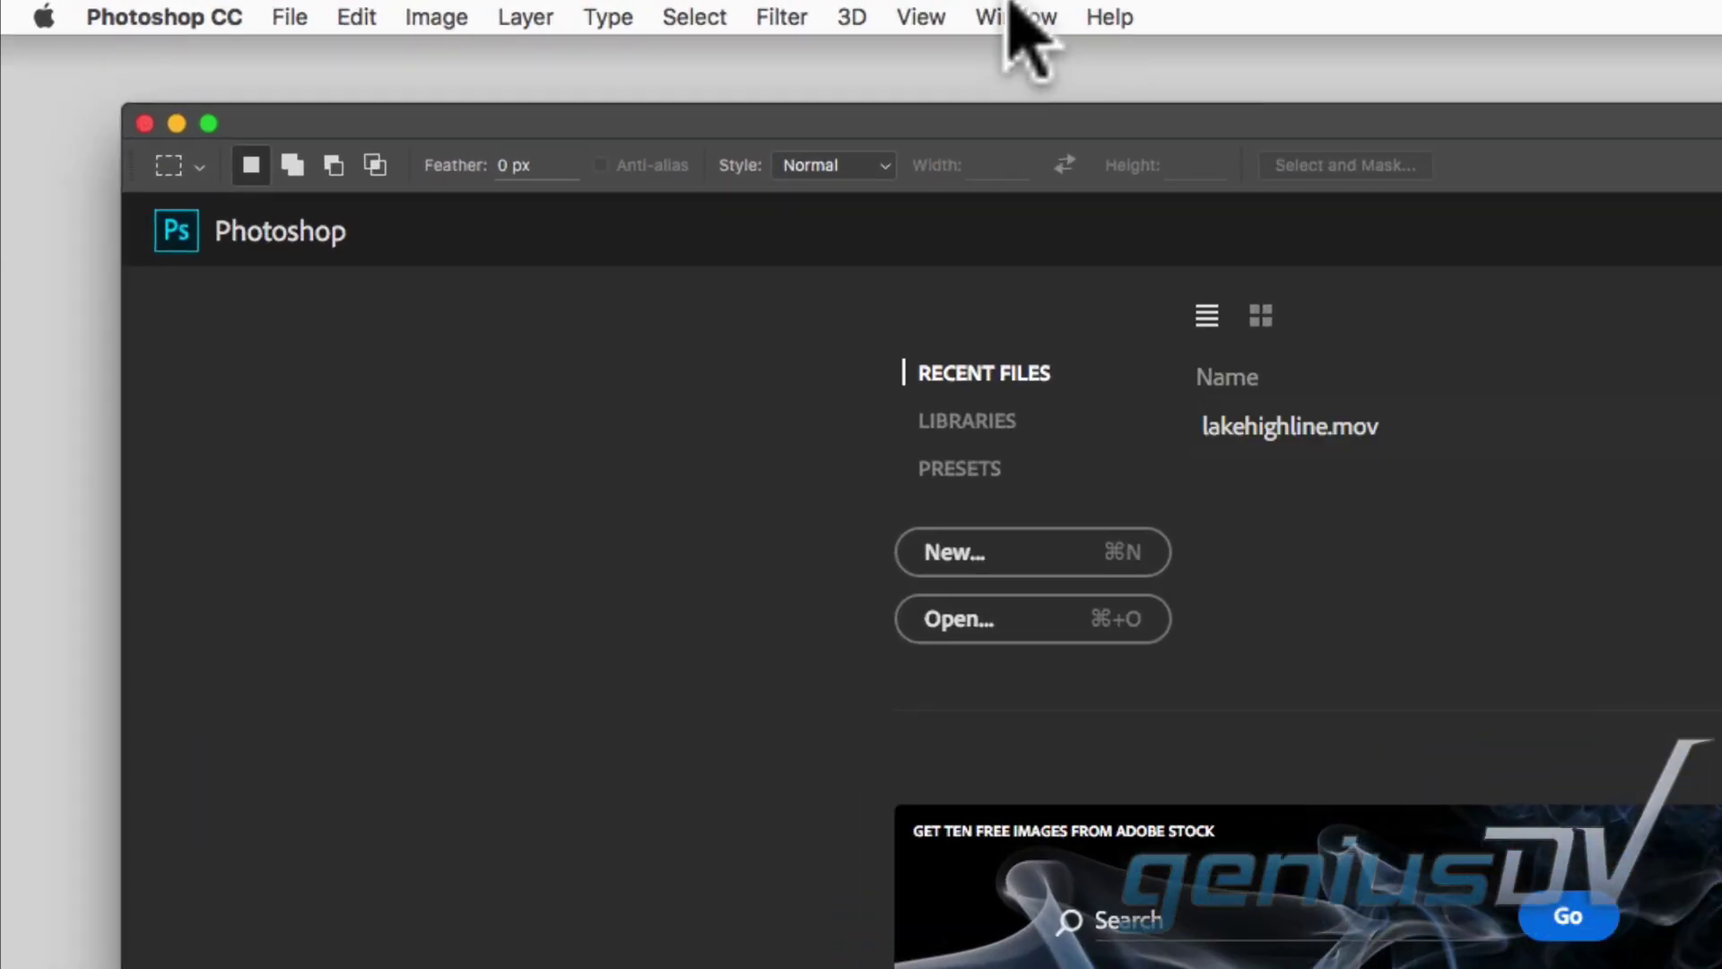
- Enlarge the Actions panel to view the Glow Effect steps and stop recording
{"action": "left_click", "coordinate": [1014, 16]}
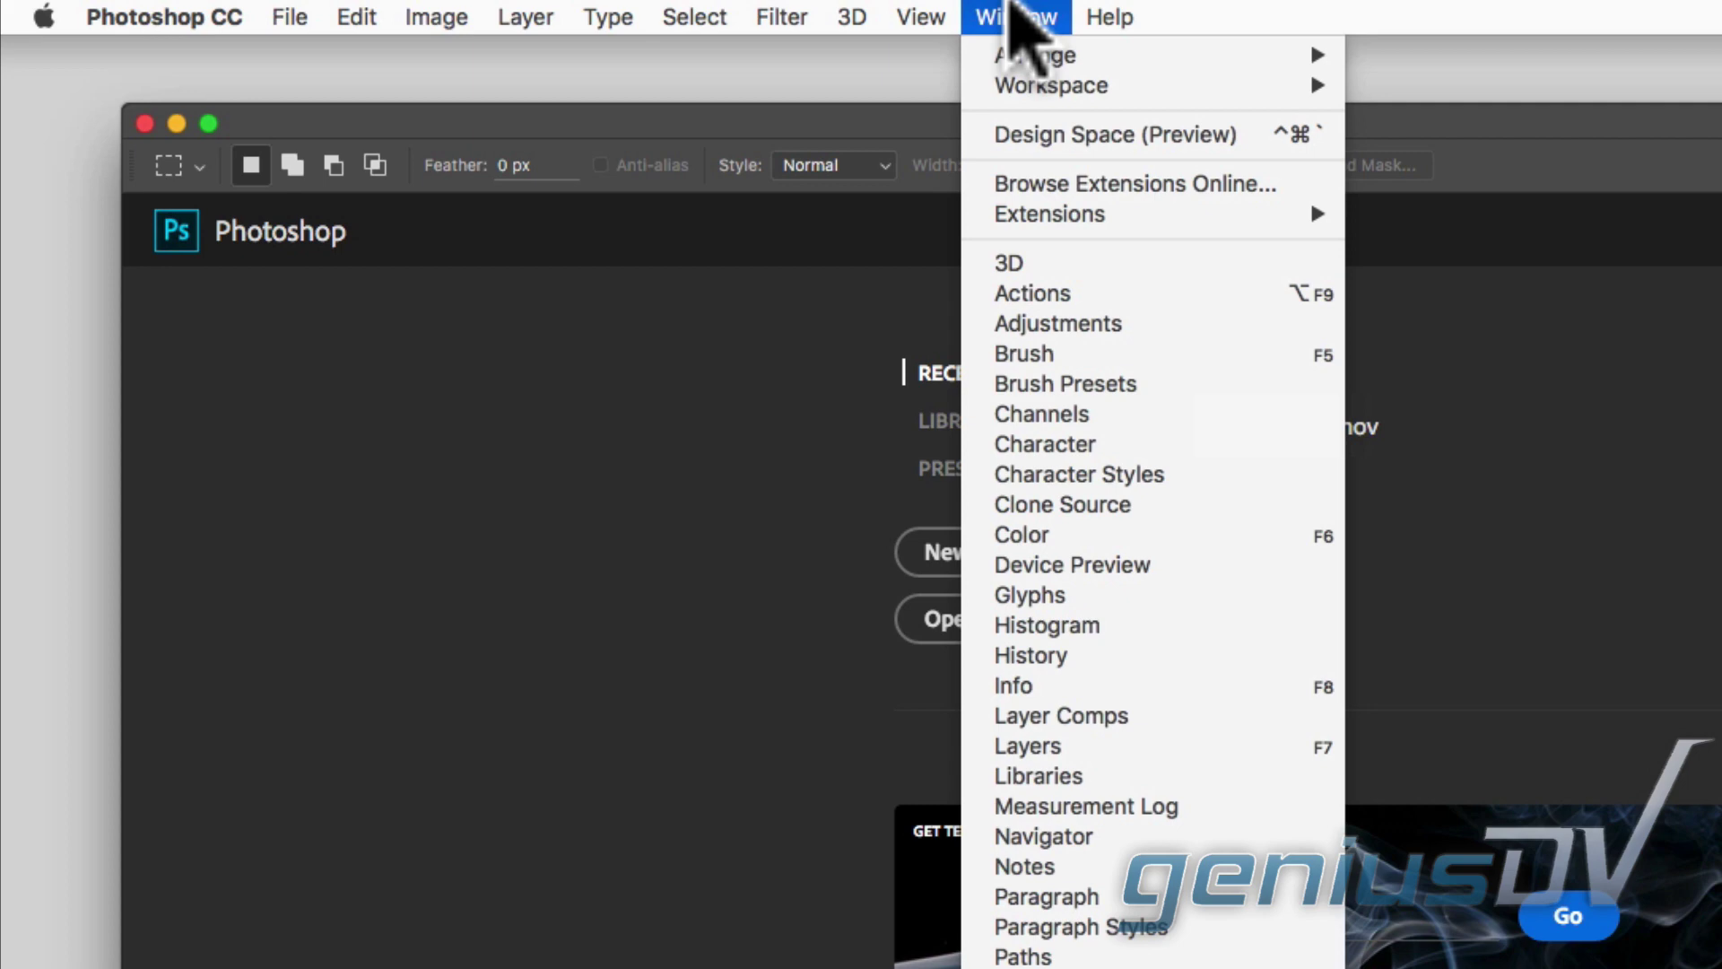
{"action": "left_click", "coordinate": [1175, 286]}
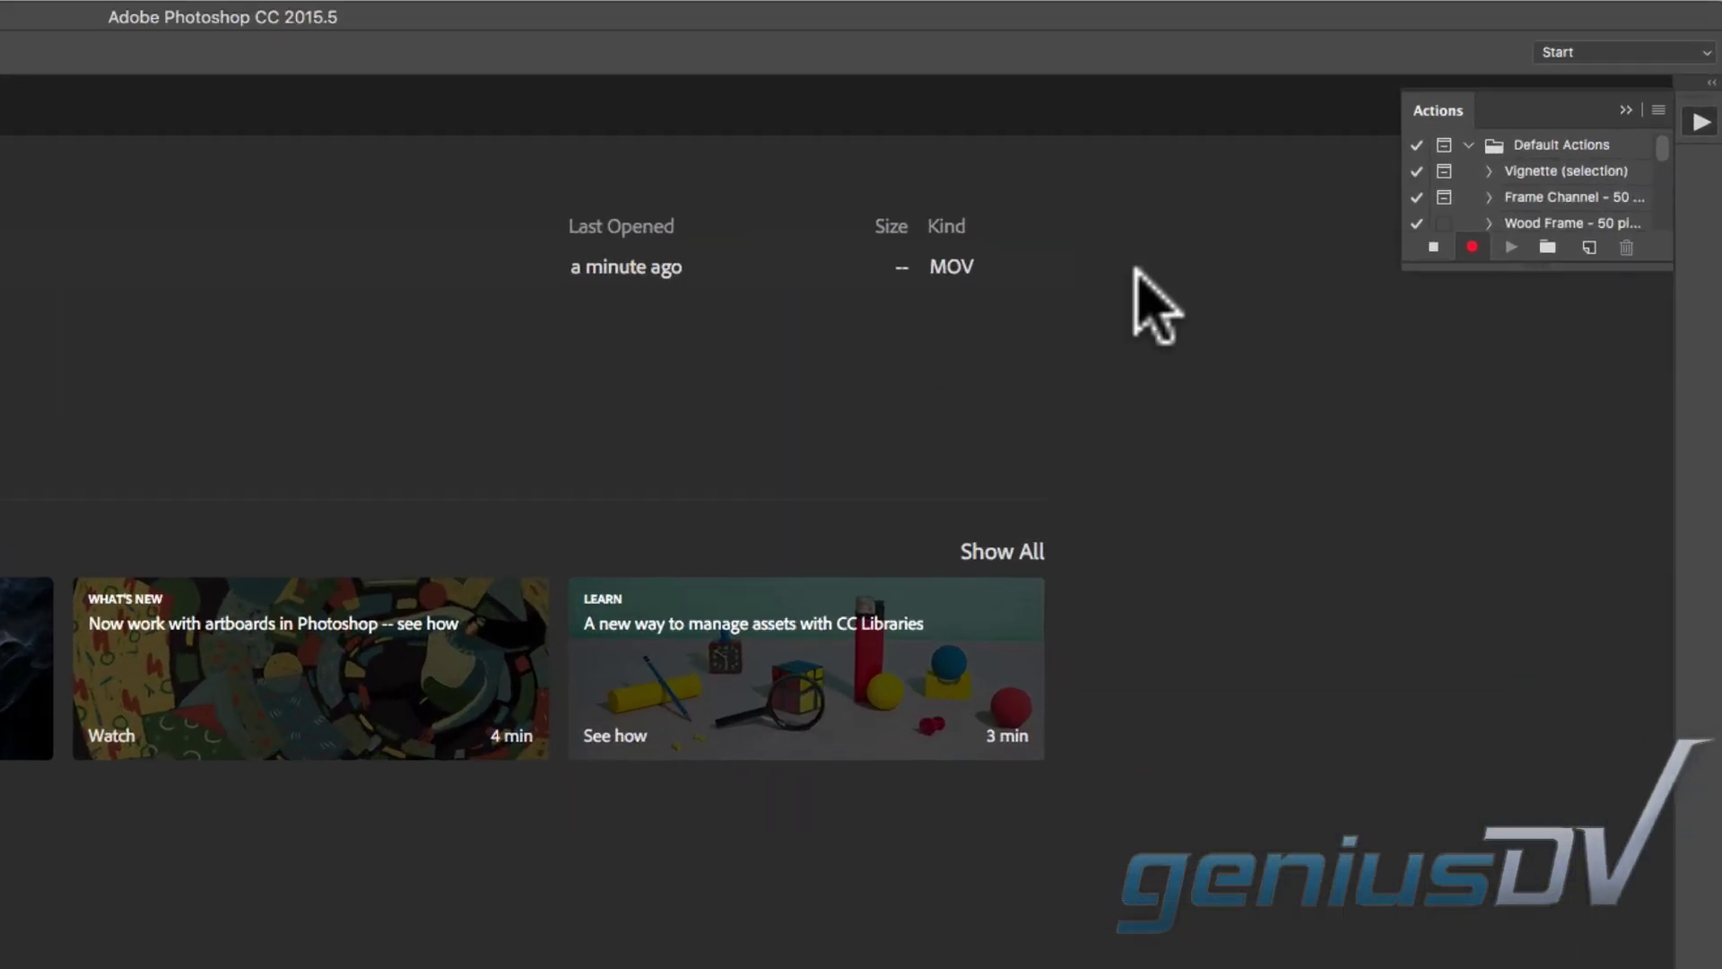
{"action": "left_click_drag", "start_coordinate": [1402, 219], "coordinate": [1218, 839]}
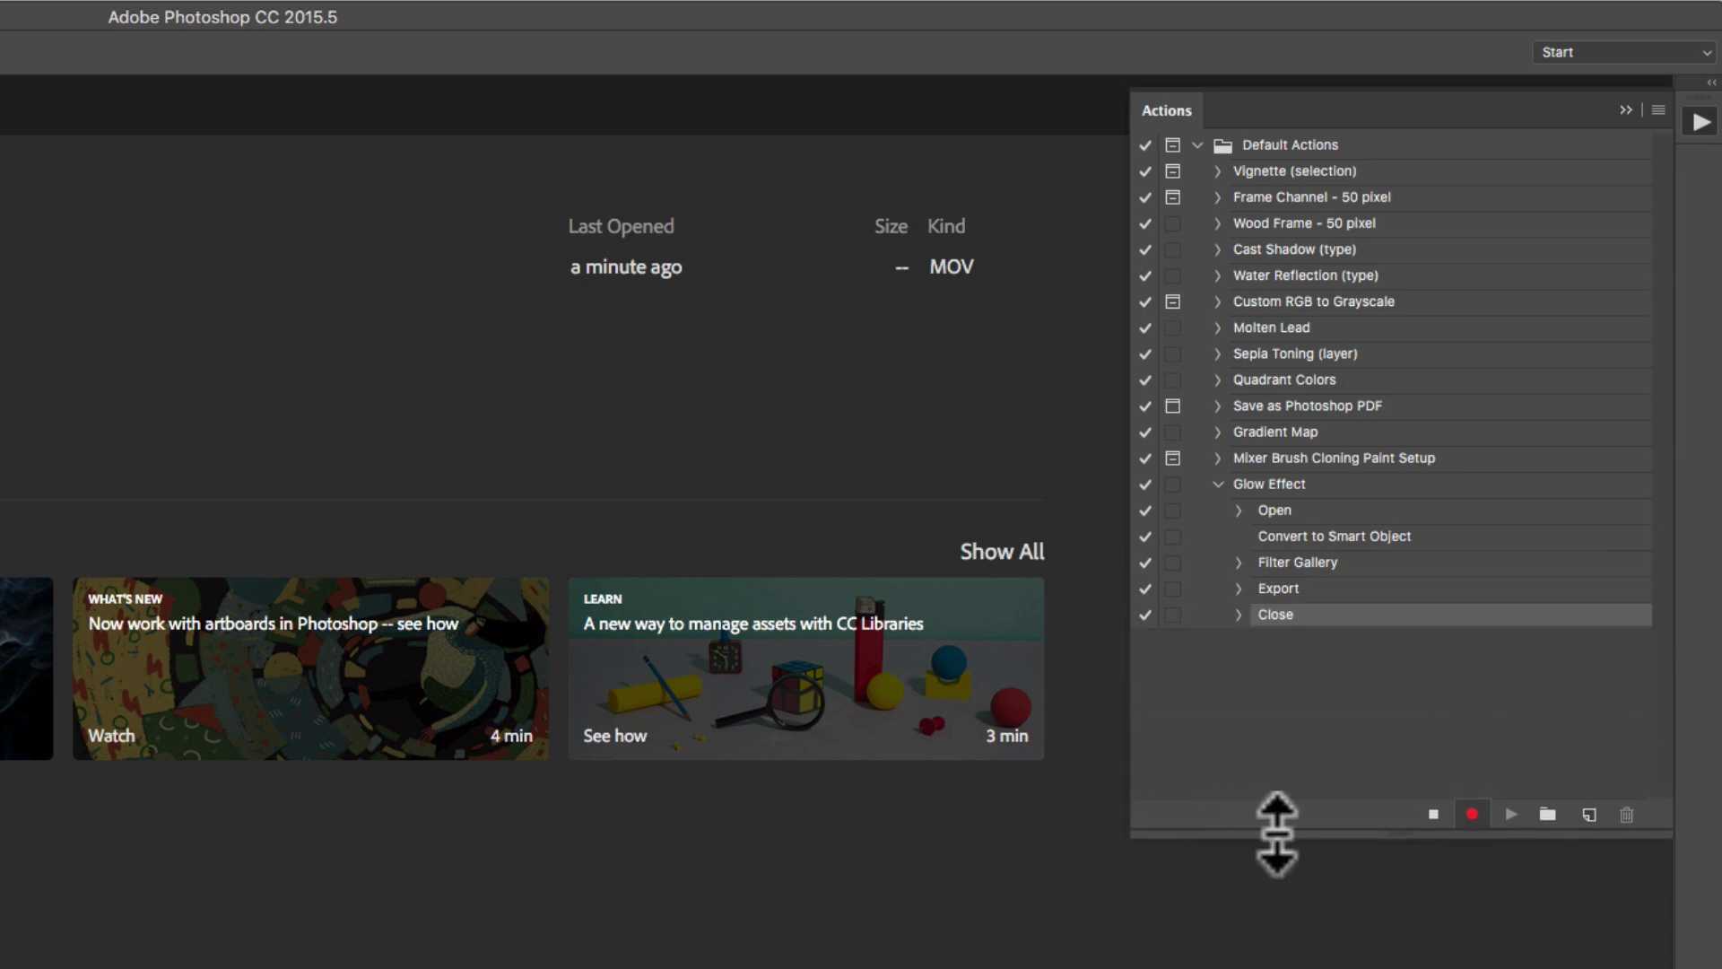
{"action": "left_click", "coordinate": [1434, 816]}
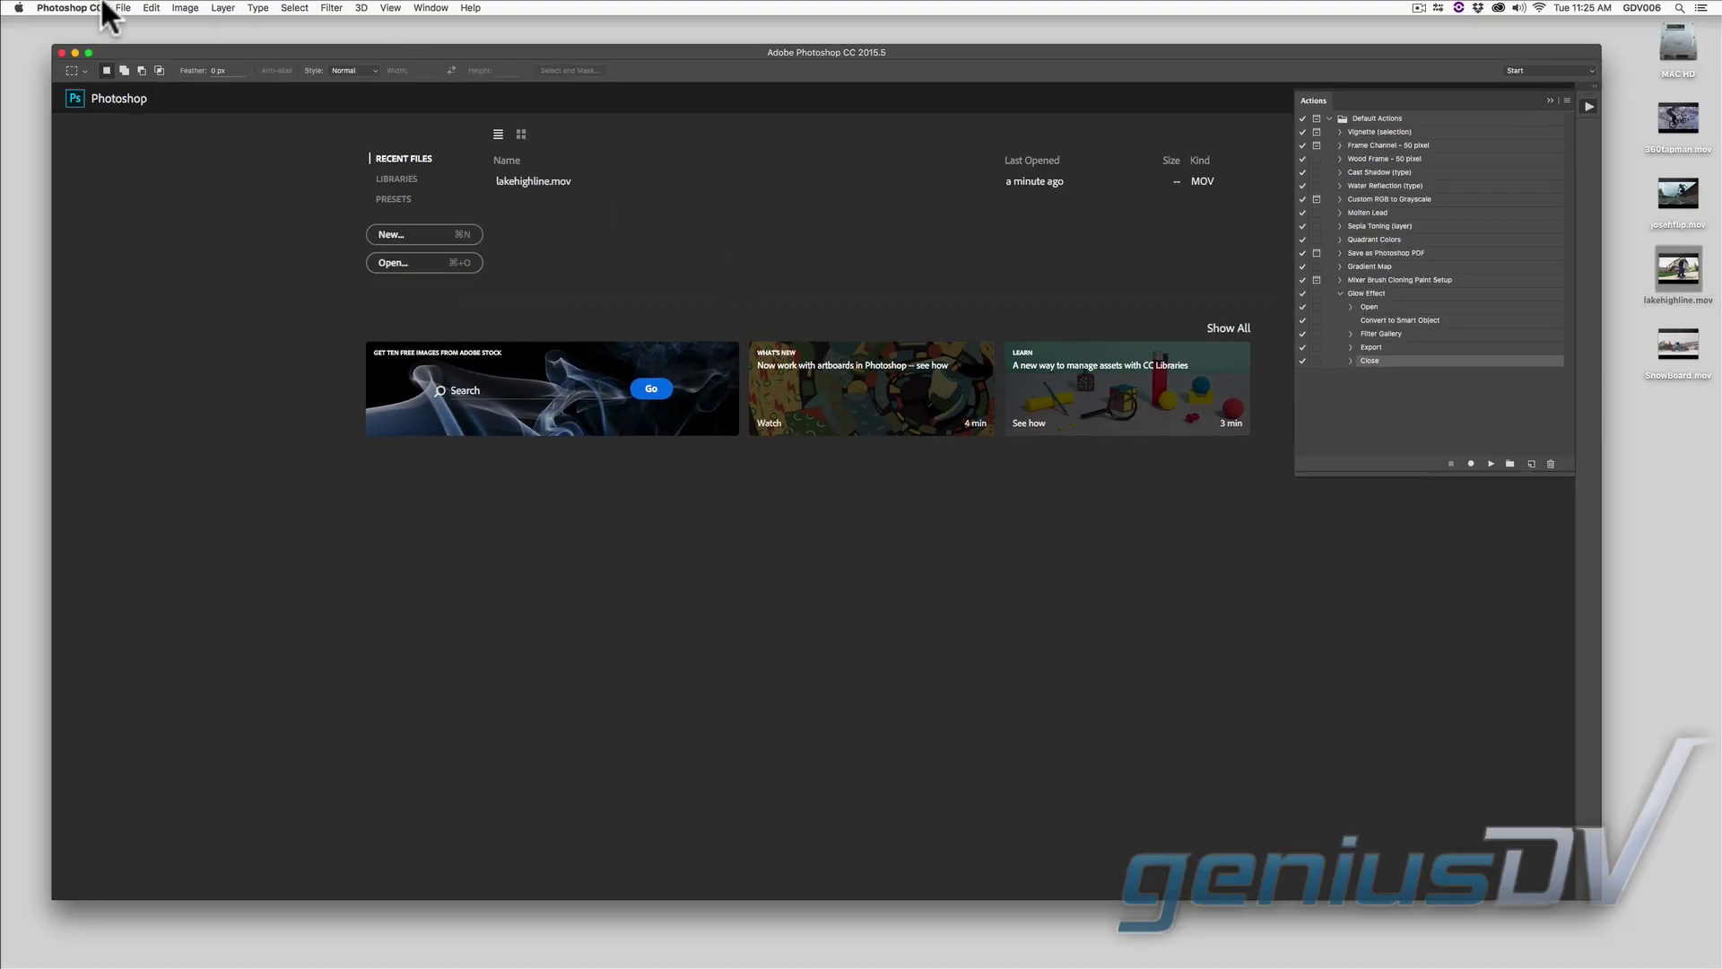
- Start a new droplet for the Glow Effect action, saving it as Glow on the Desktop
{"action": "left_click", "coordinate": [120, 8]}
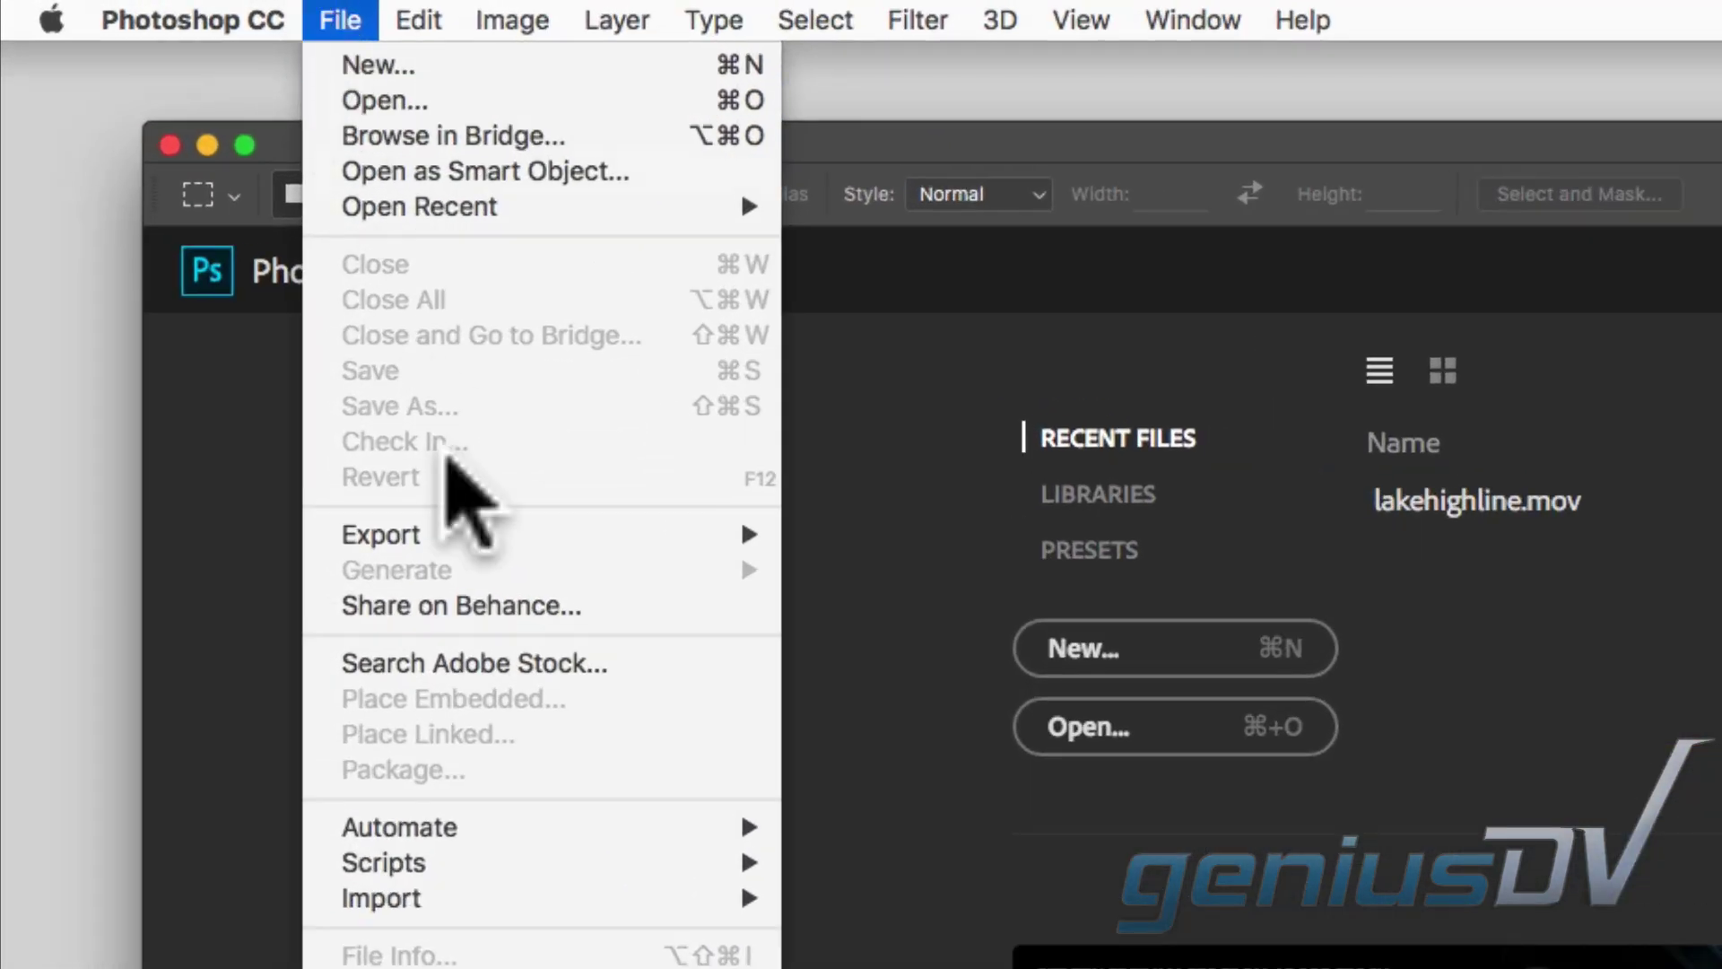
{"action": "mouse_move", "coordinate": [583, 812]}
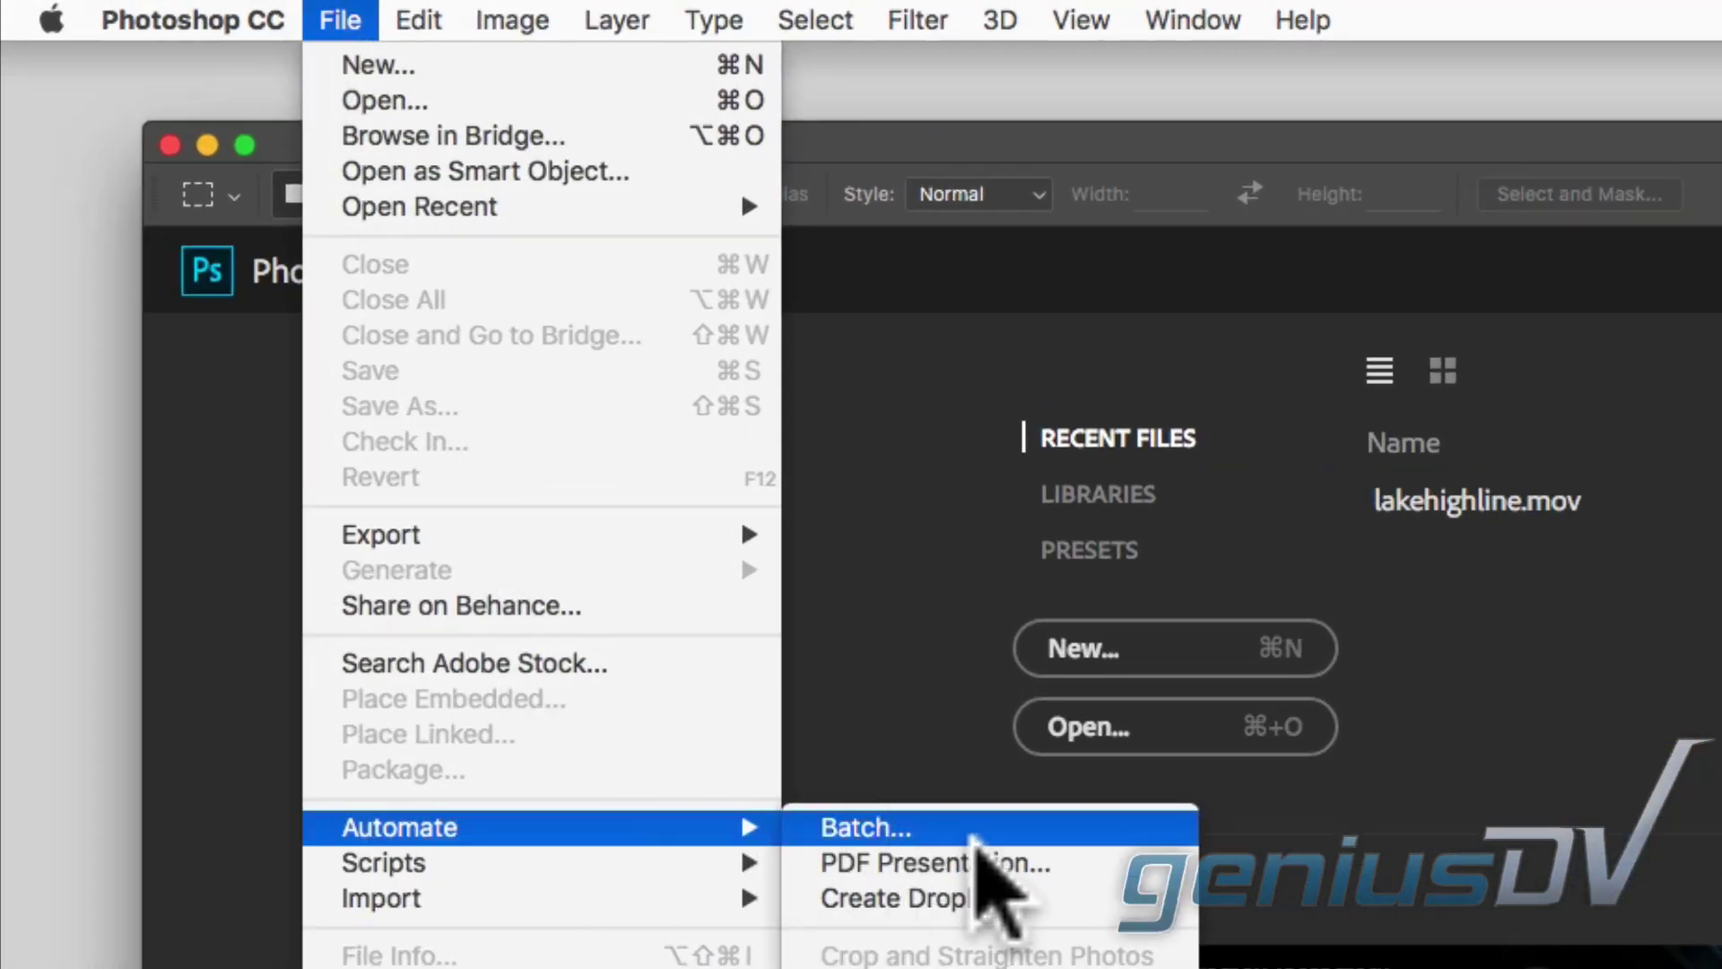
{"action": "left_click", "coordinate": [1081, 899]}
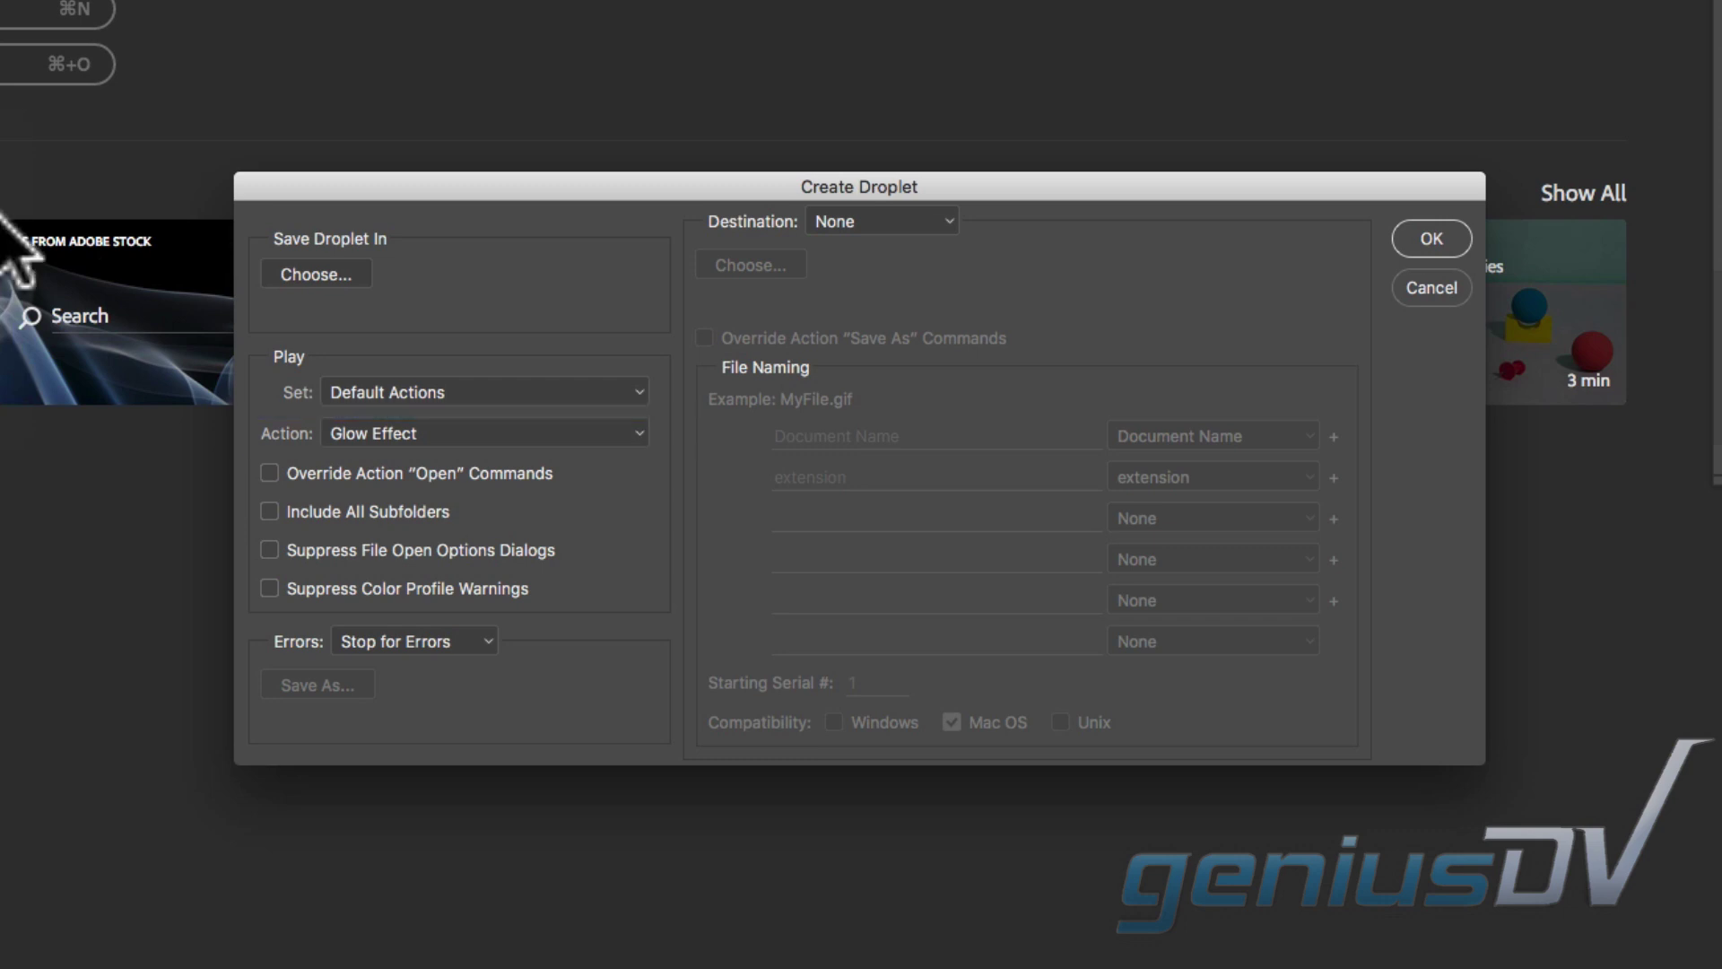
{"action": "left_click", "coordinate": [315, 274]}
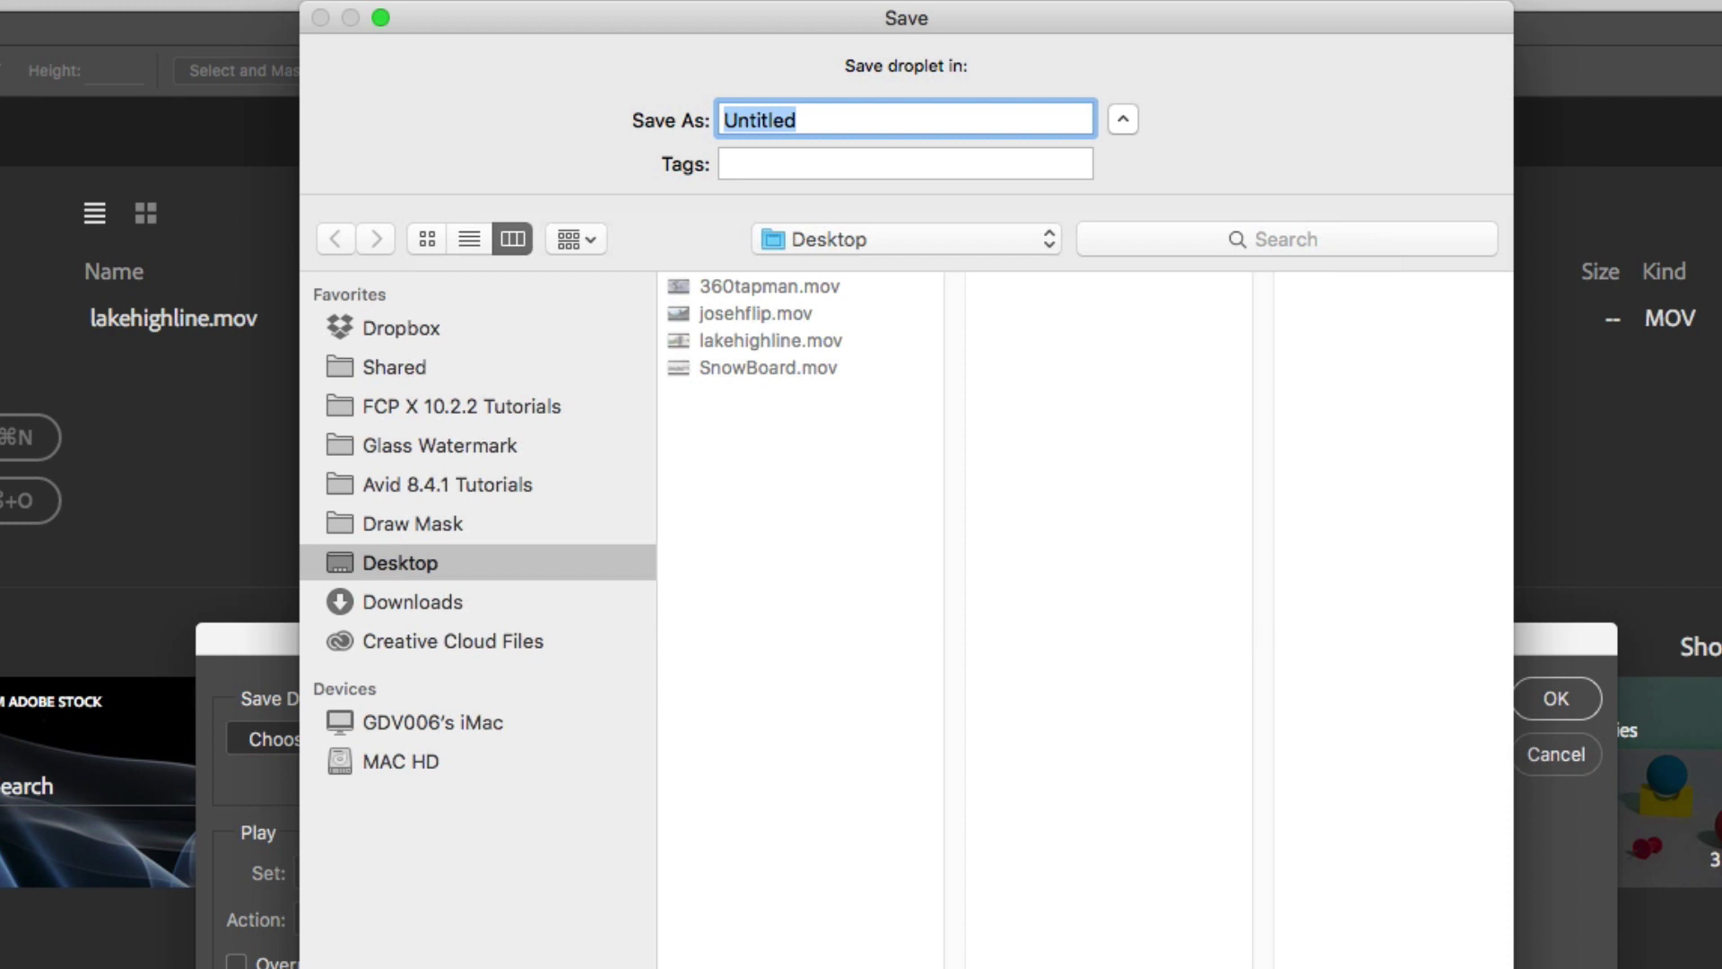
{"action": "type", "text": "Glow"}
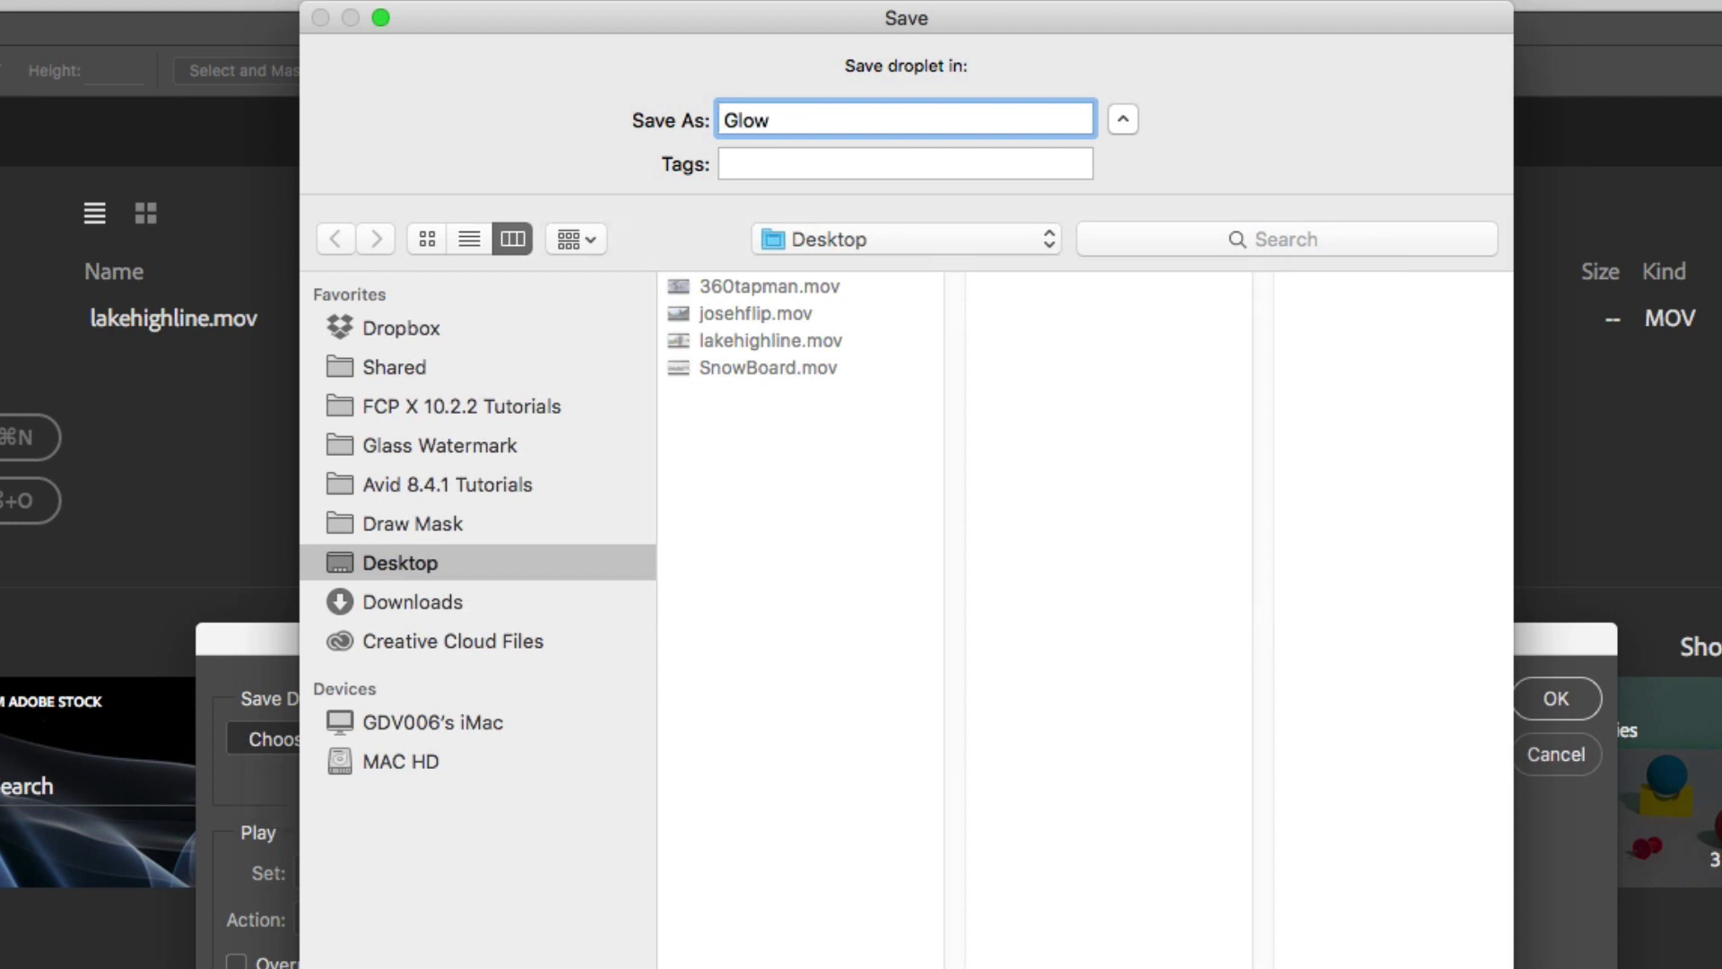
{"action": "key", "text": "Return"}
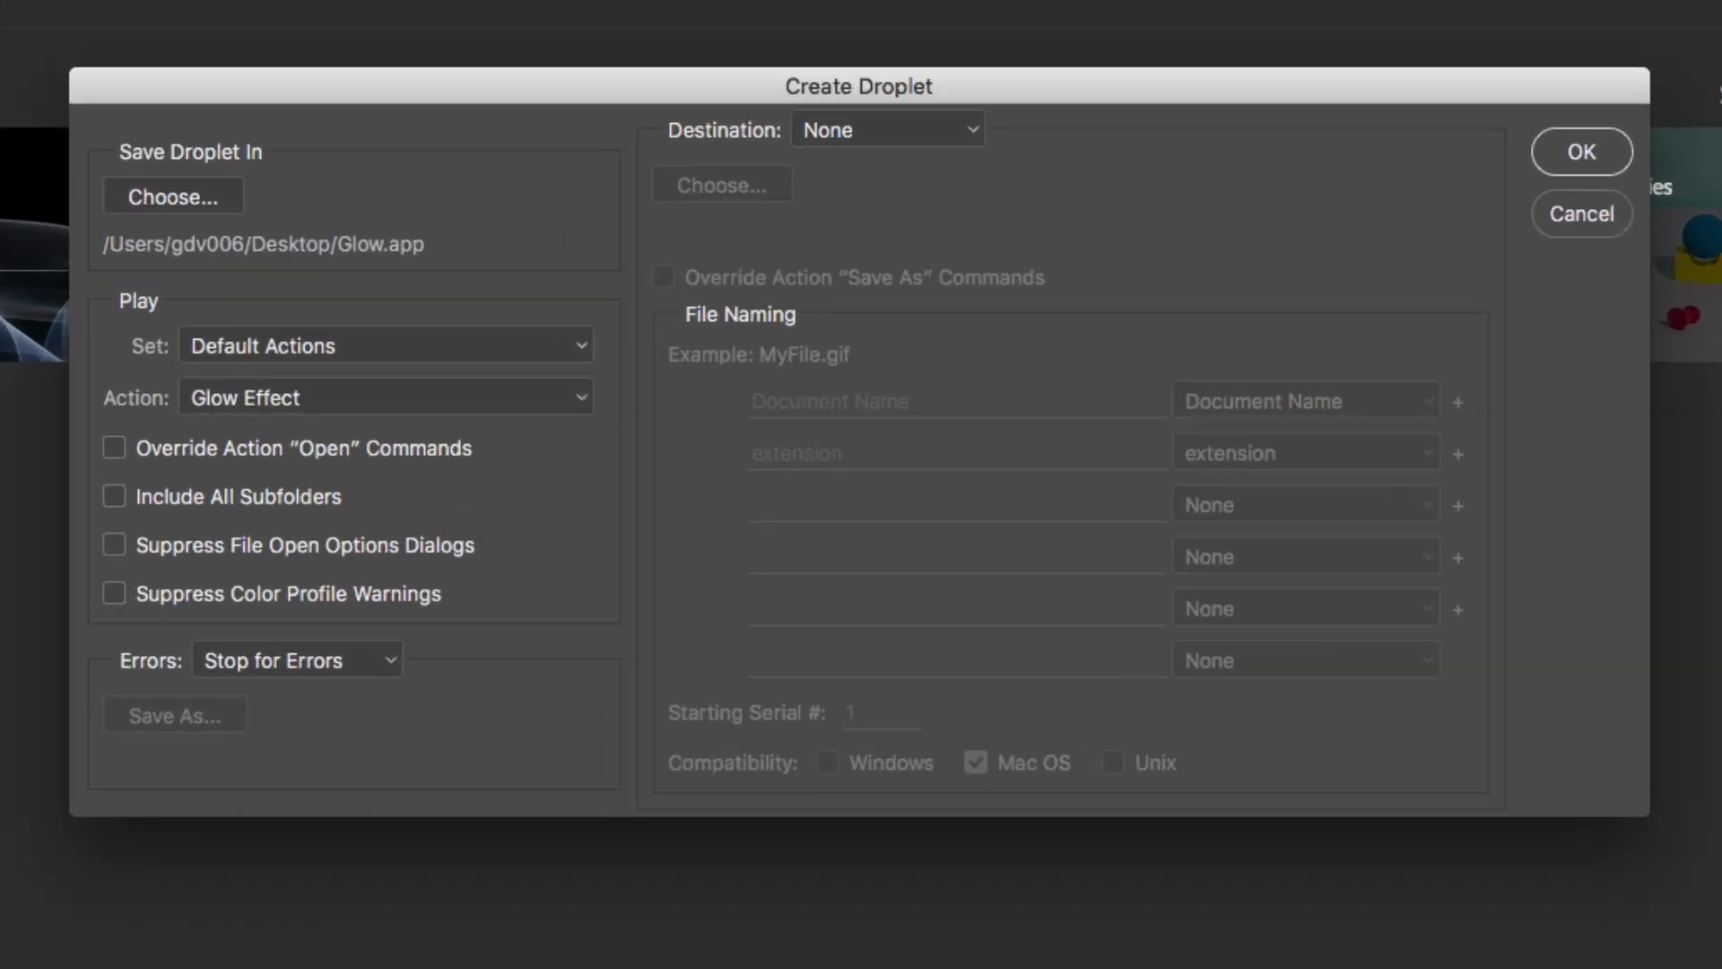
- Output to the Desktop folder, override the action's Open and Save As commands, and create the droplet
{"action": "left_click", "coordinate": [940, 130]}
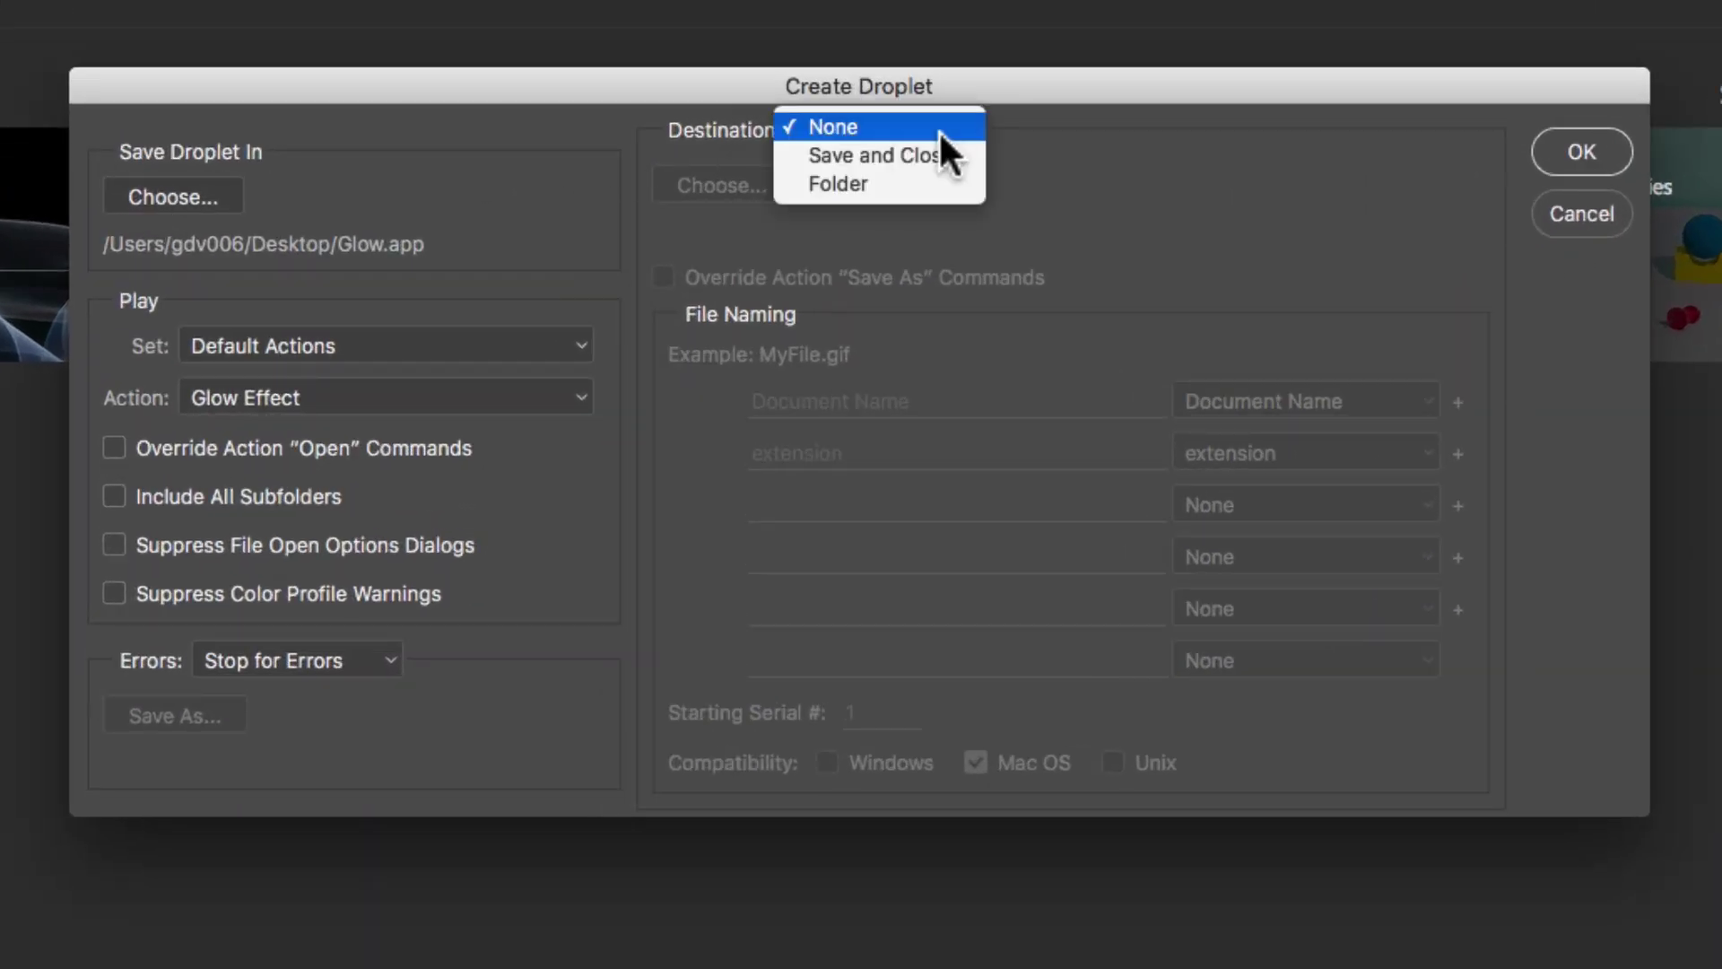
{"action": "left_click", "coordinate": [923, 176]}
{"action": "left_click", "coordinate": [771, 186]}
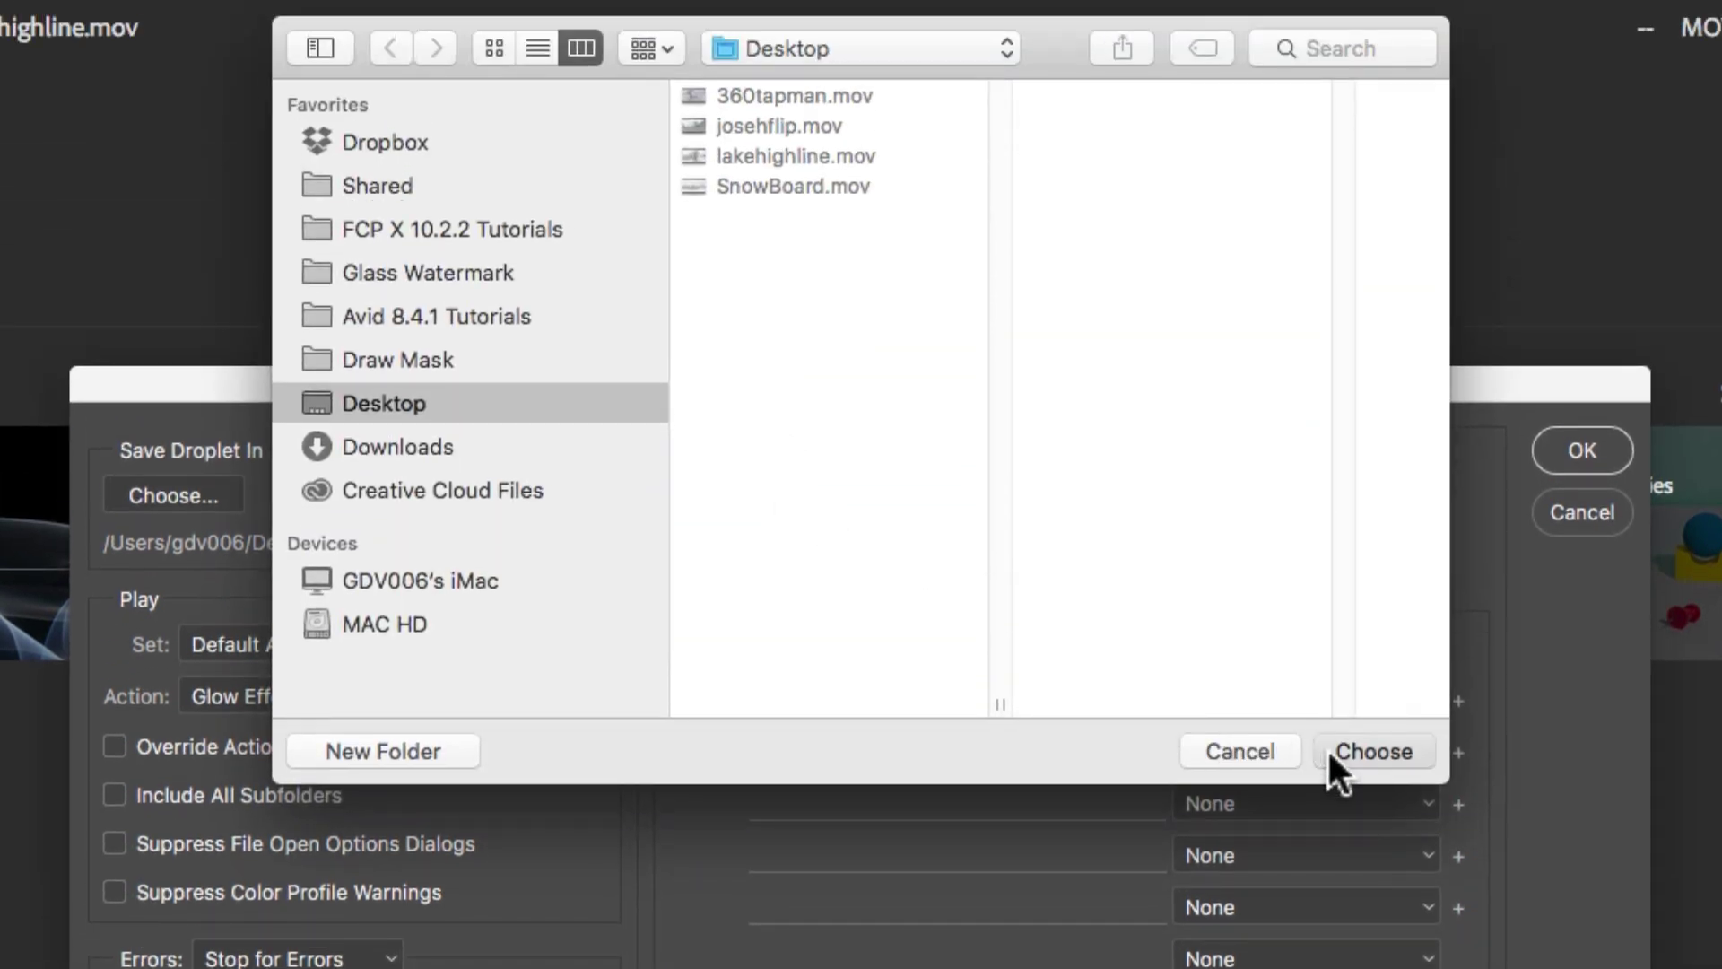
{"action": "left_click", "coordinate": [1327, 751]}
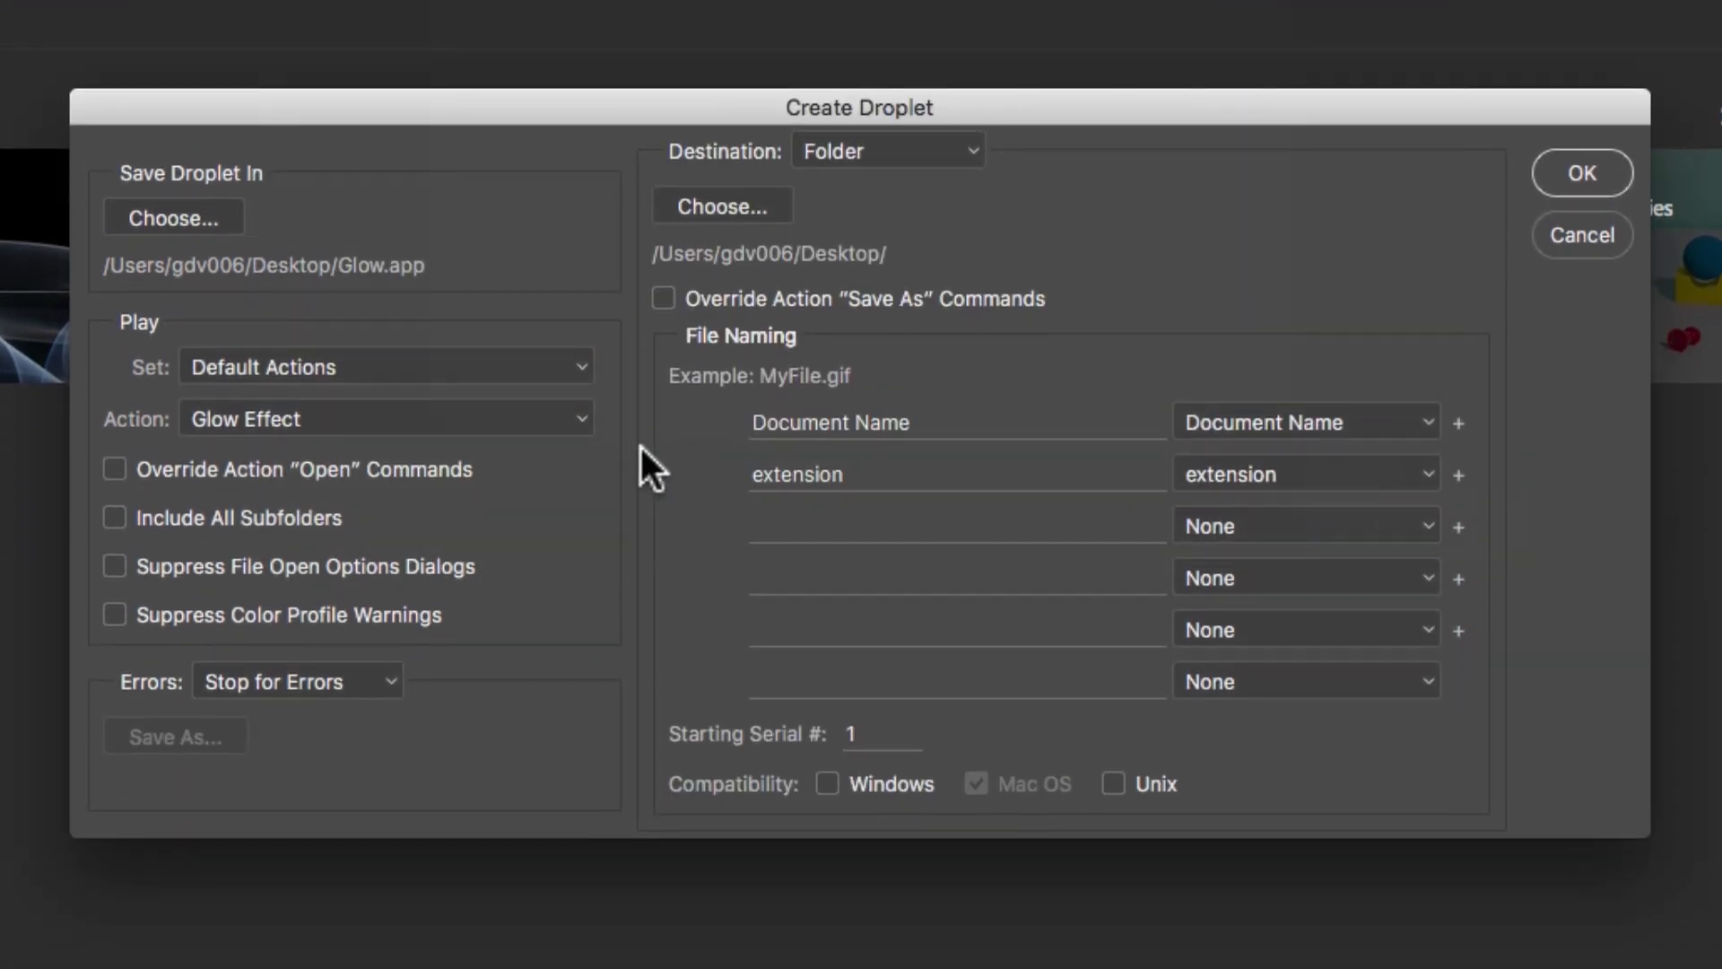
{"action": "left_click", "coordinate": [144, 469]}
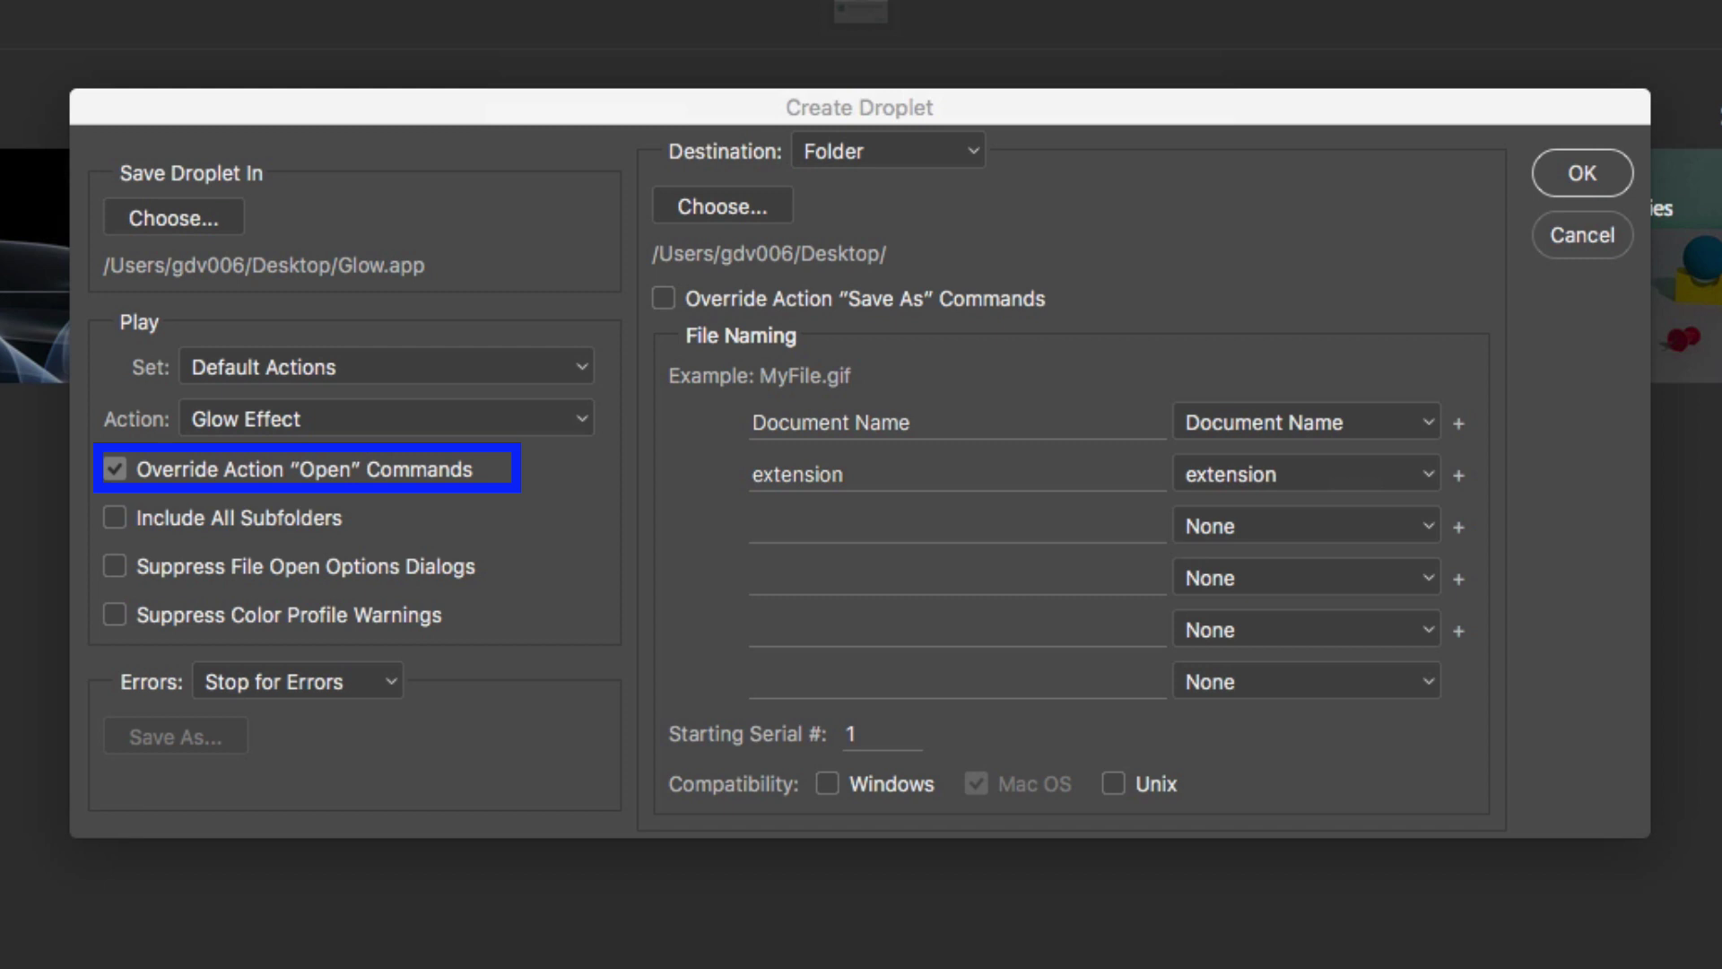
{"action": "left_click", "coordinate": [663, 298]}
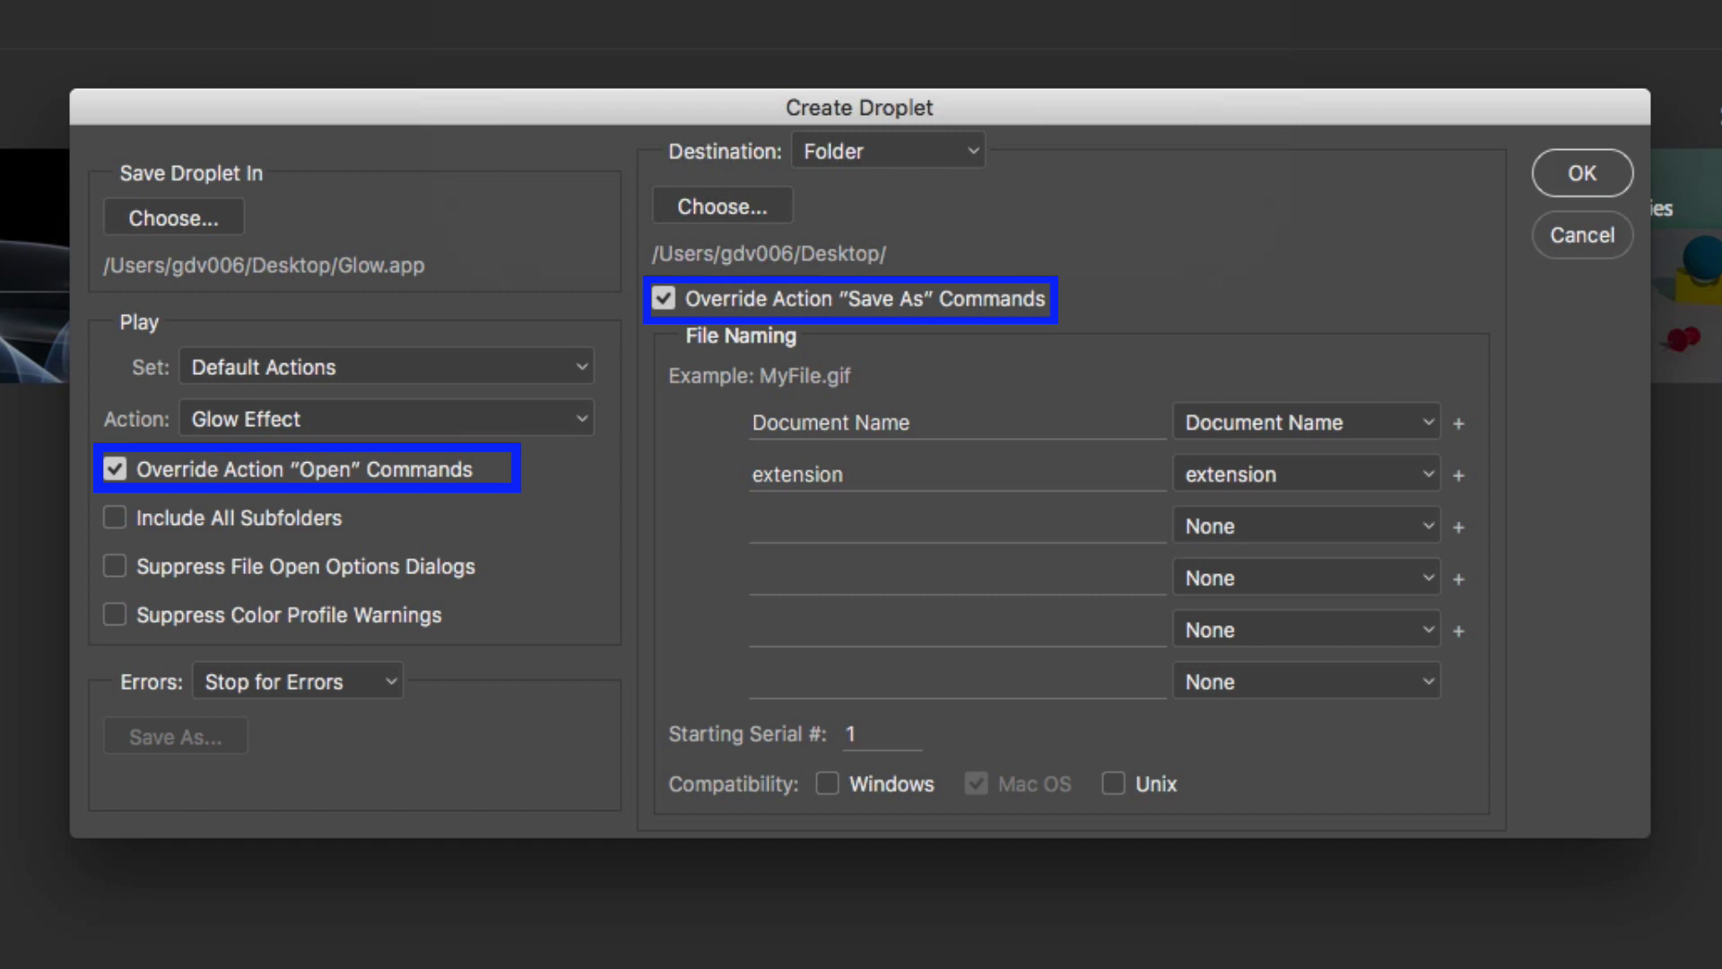
{"action": "left_click", "coordinate": [1550, 188]}
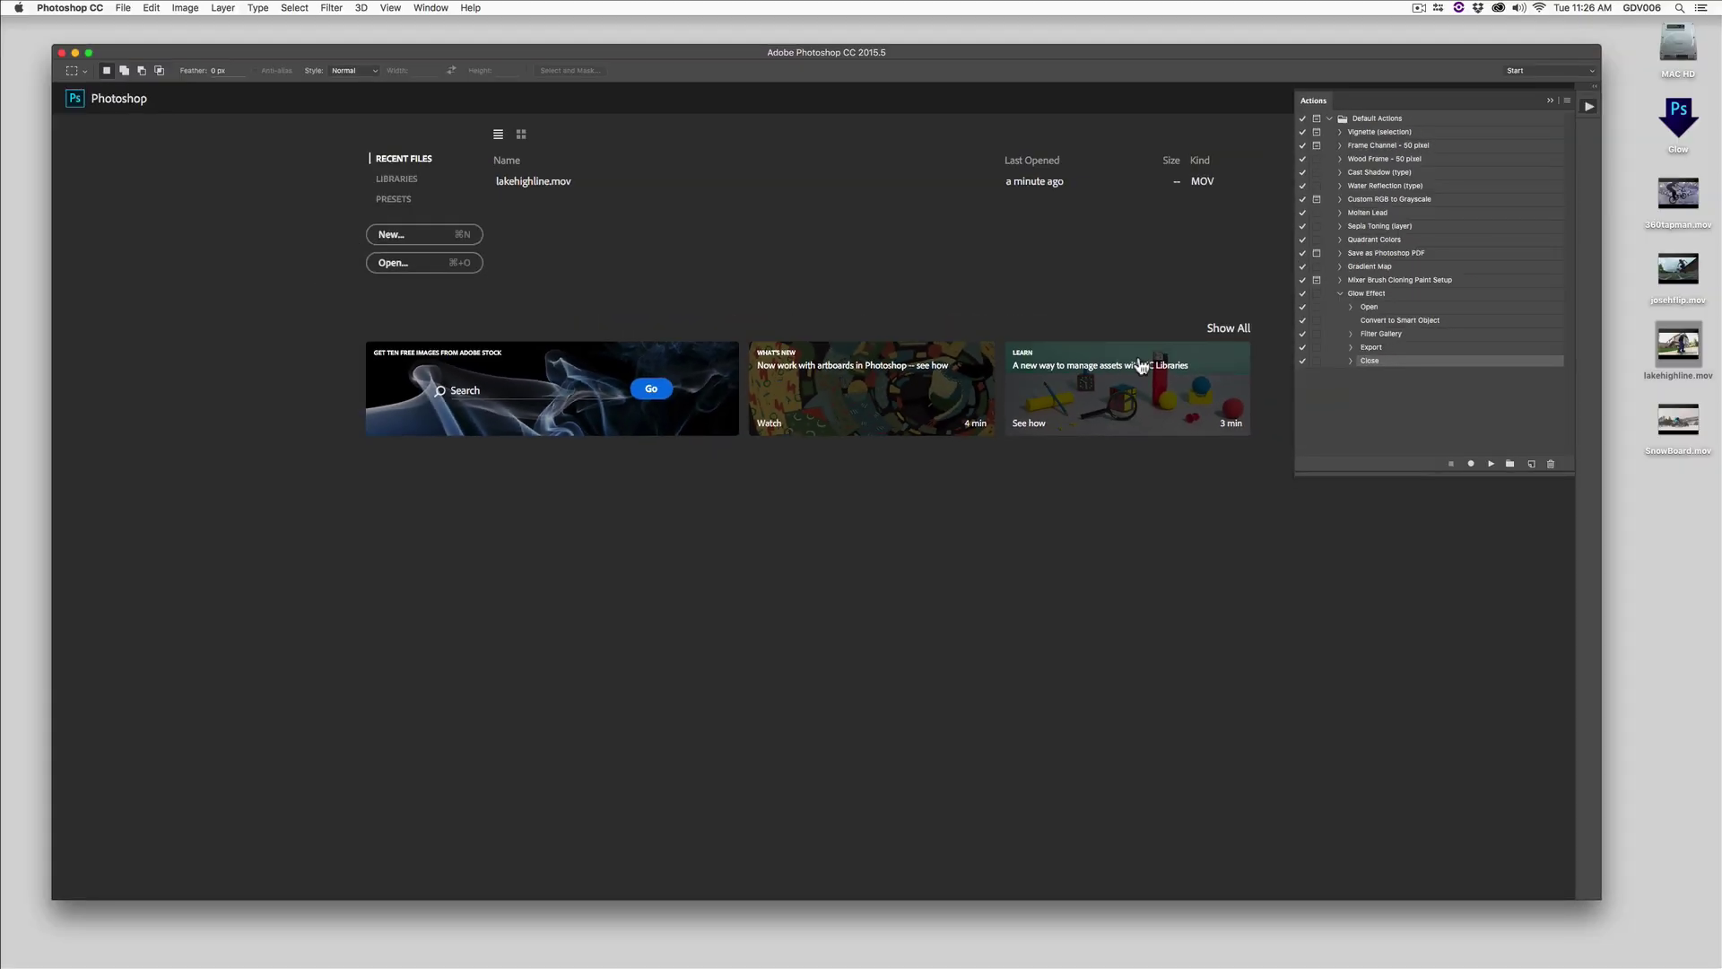
- Drop the four desktop .mov clips onto the Glow droplet, then Quick Look the resulting SnowBoard.mp4
{"action": "left_click_drag", "start_coordinate": [1633, 170], "coordinate": [1680, 519]}
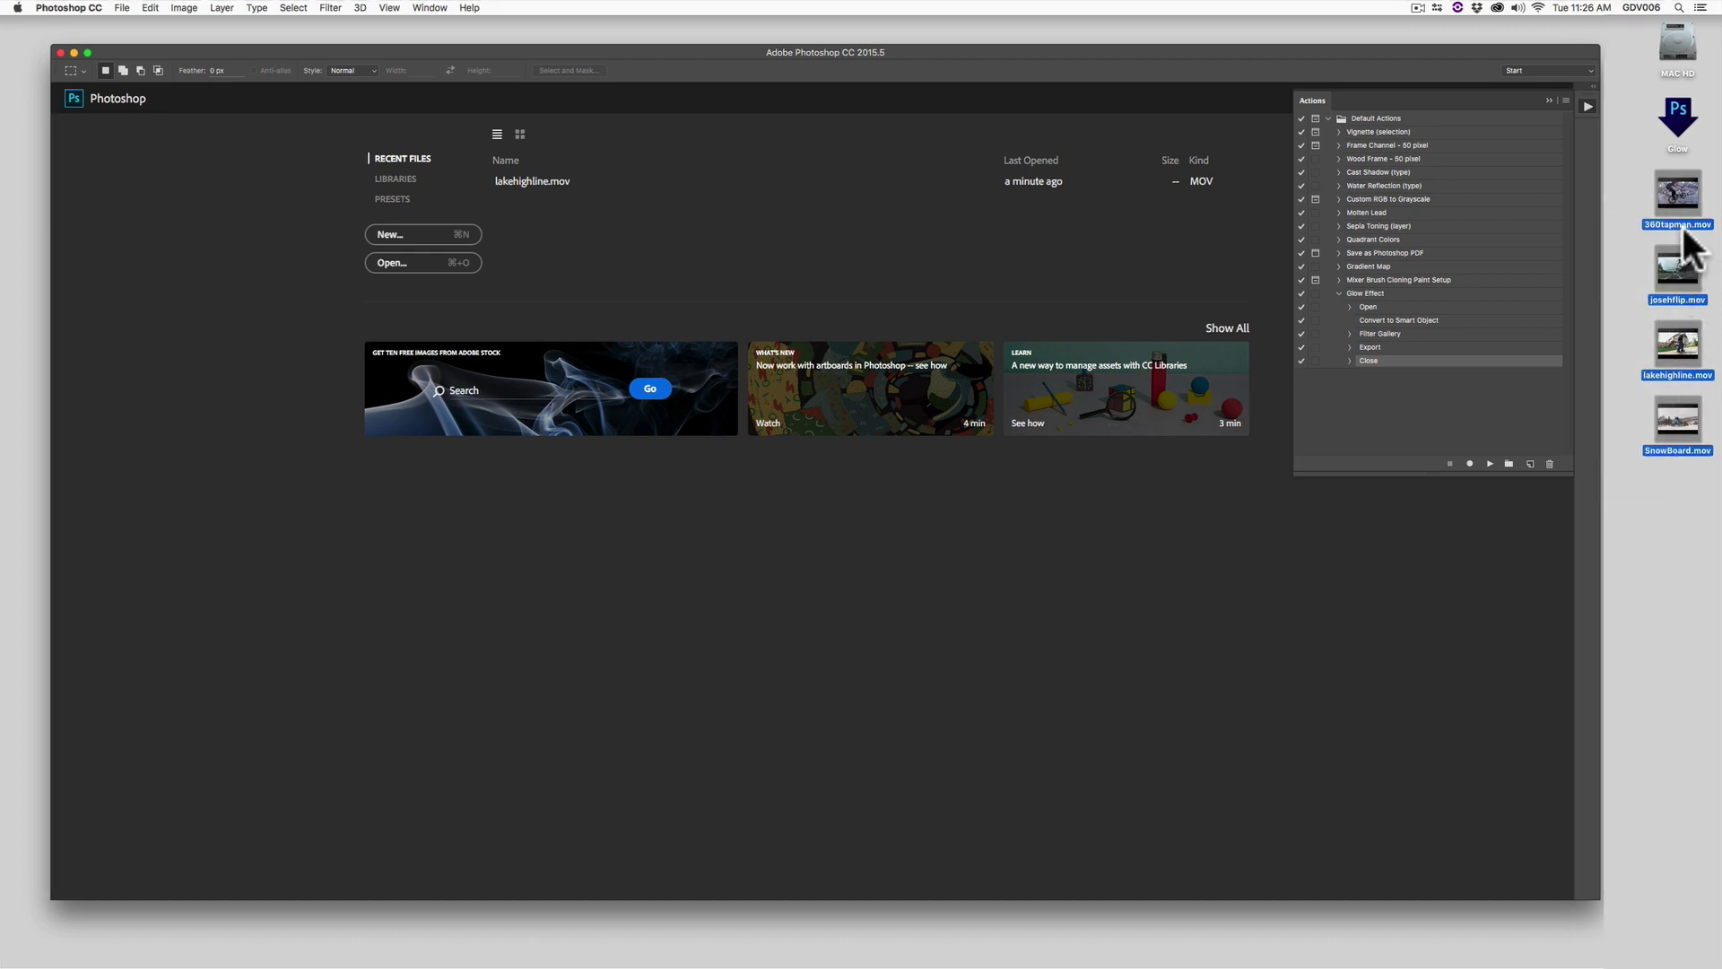
{"action": "left_click_drag", "start_coordinate": [1676, 215], "coordinate": [1676, 127]}
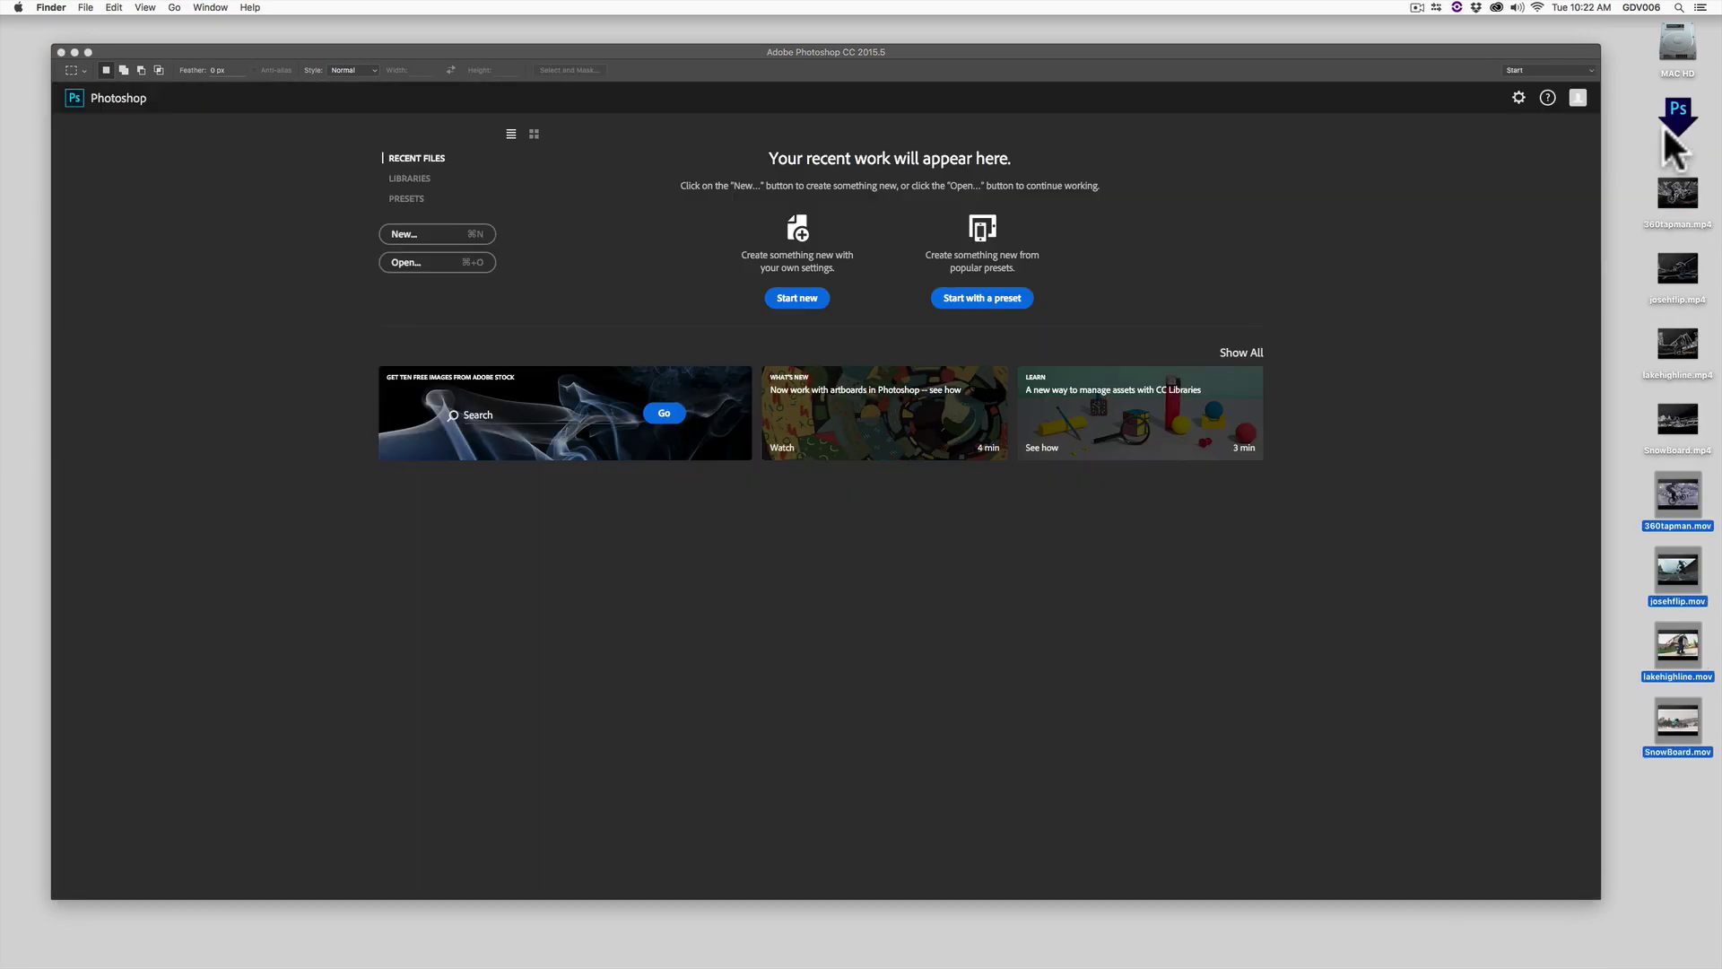
{"action": "left_click", "coordinate": [1668, 424]}
{"action": "key", "text": "space"}
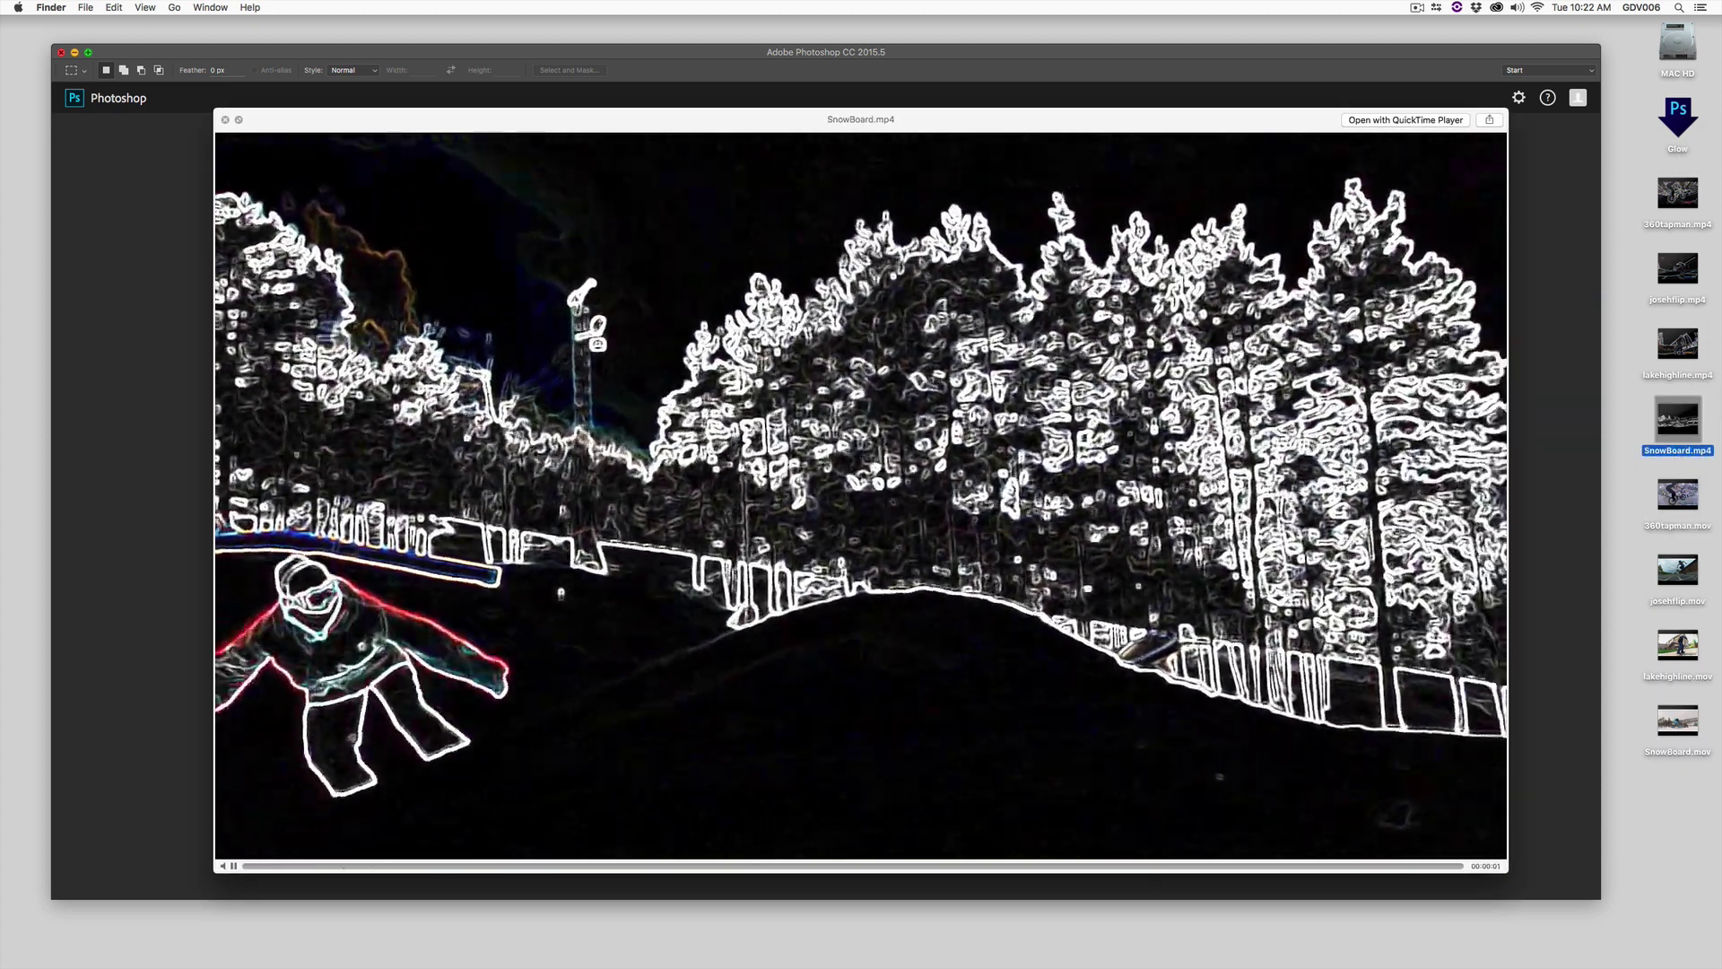